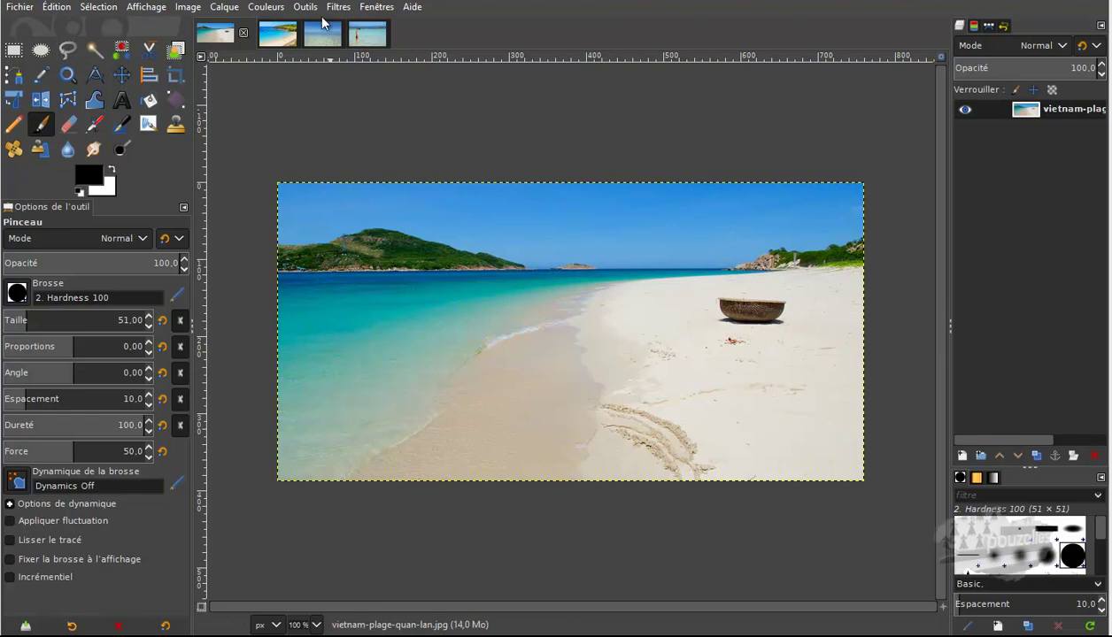
click(336, 7)
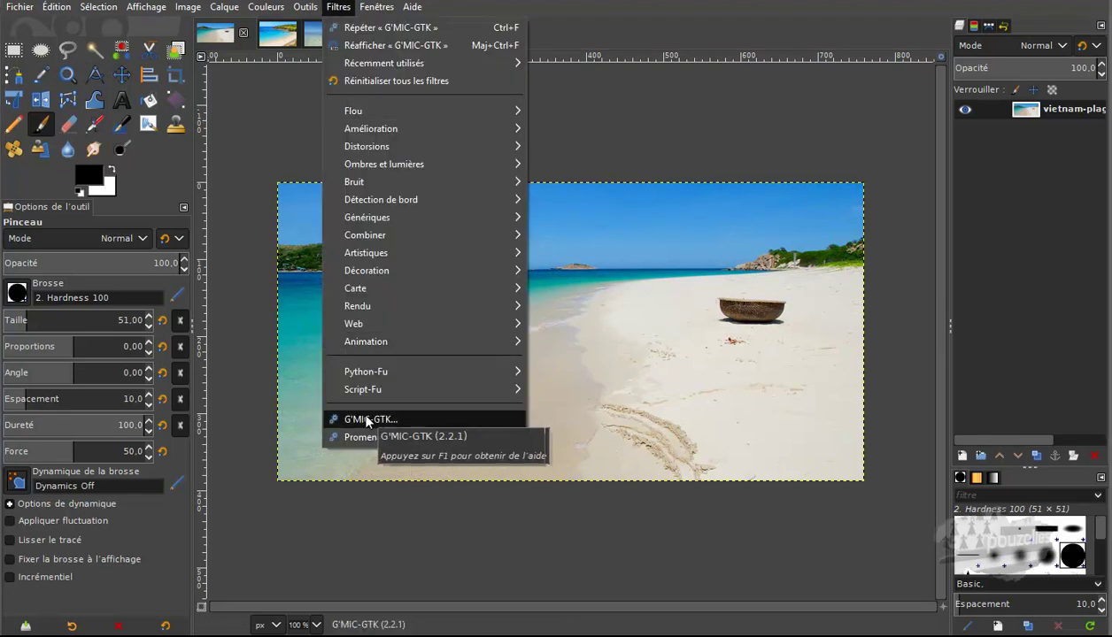
click(731, 576)
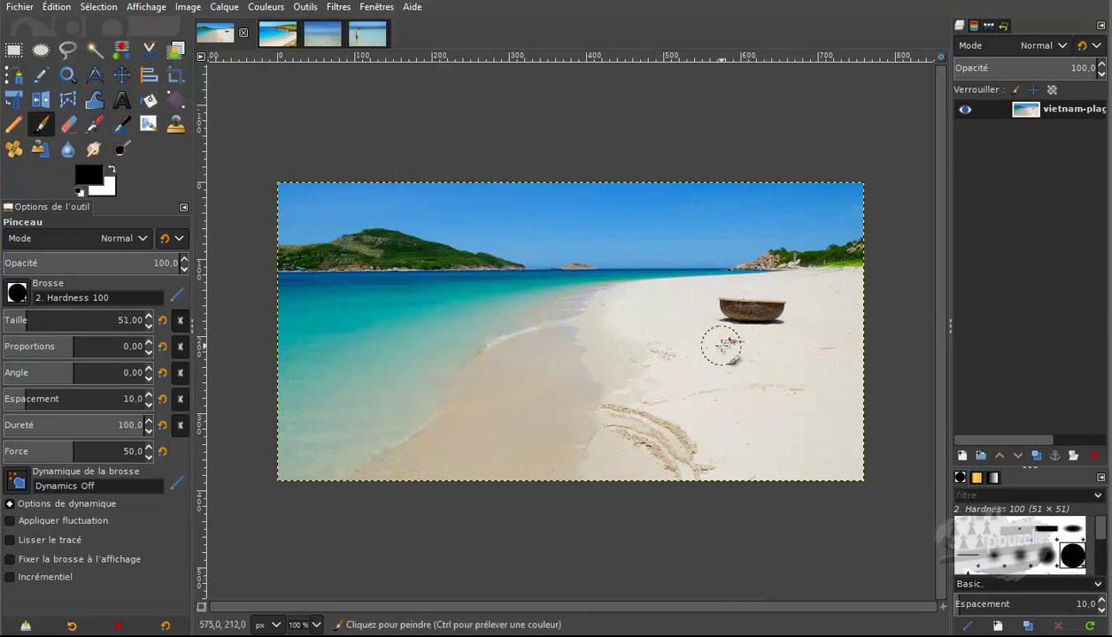
In the plage_lagon image, undo the last G'MIC filter and the black brush strokes covering the bather
click(274, 36)
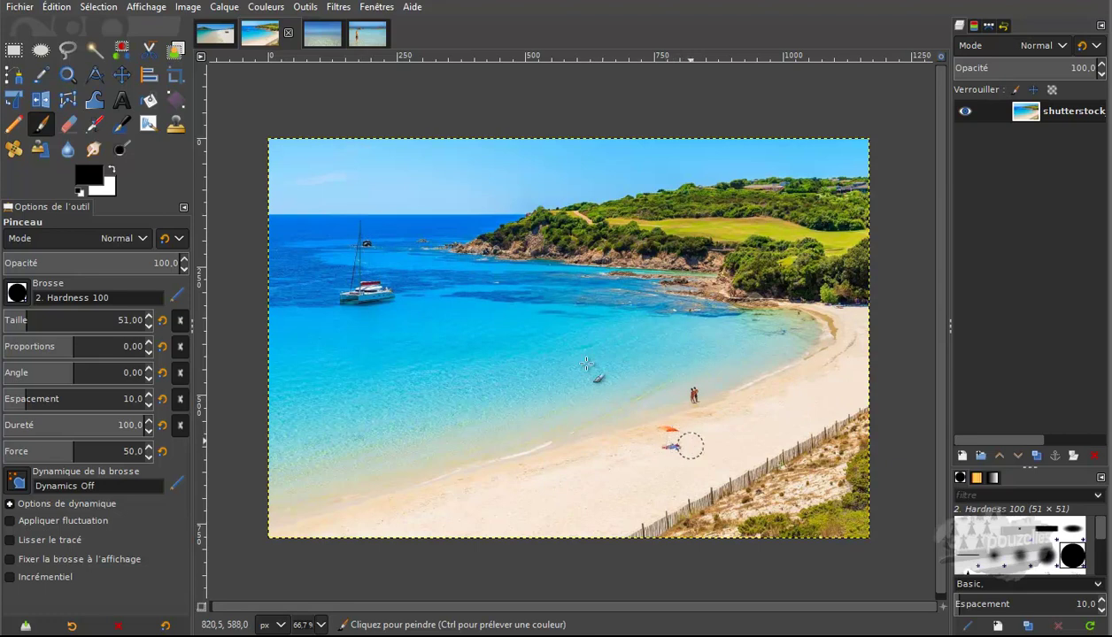
click(335, 31)
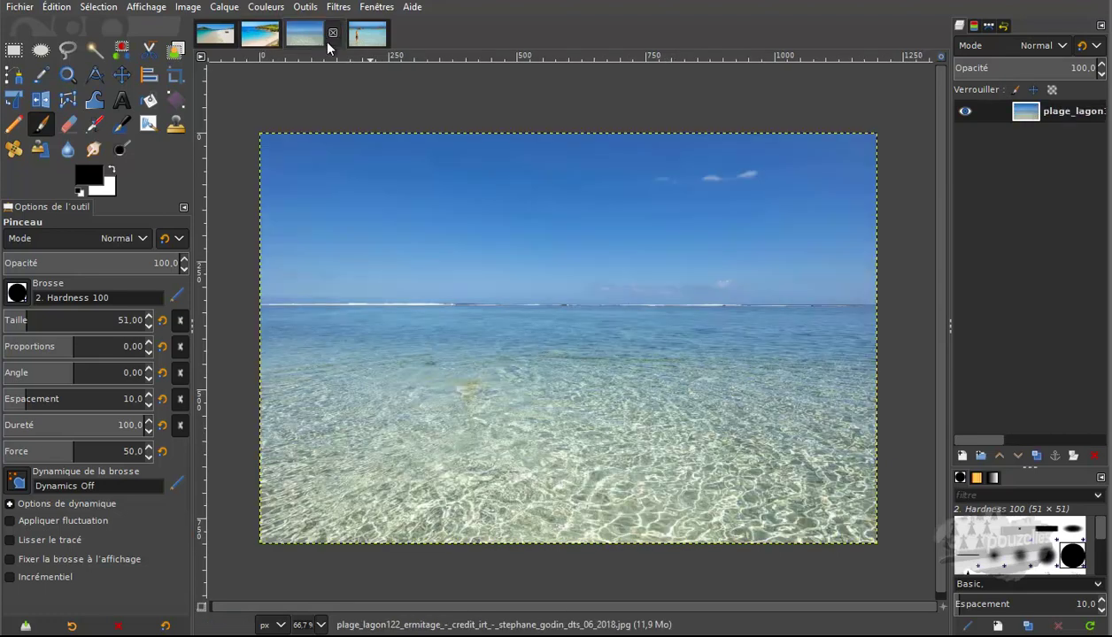
click(59, 8)
click(81, 28)
click(58, 8)
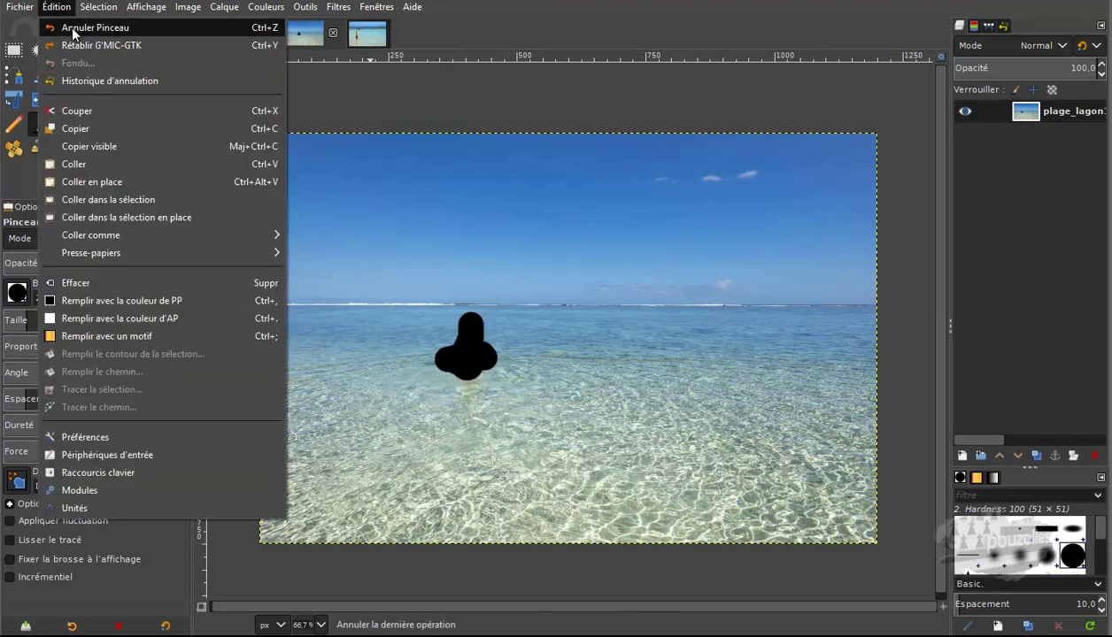
click(80, 27)
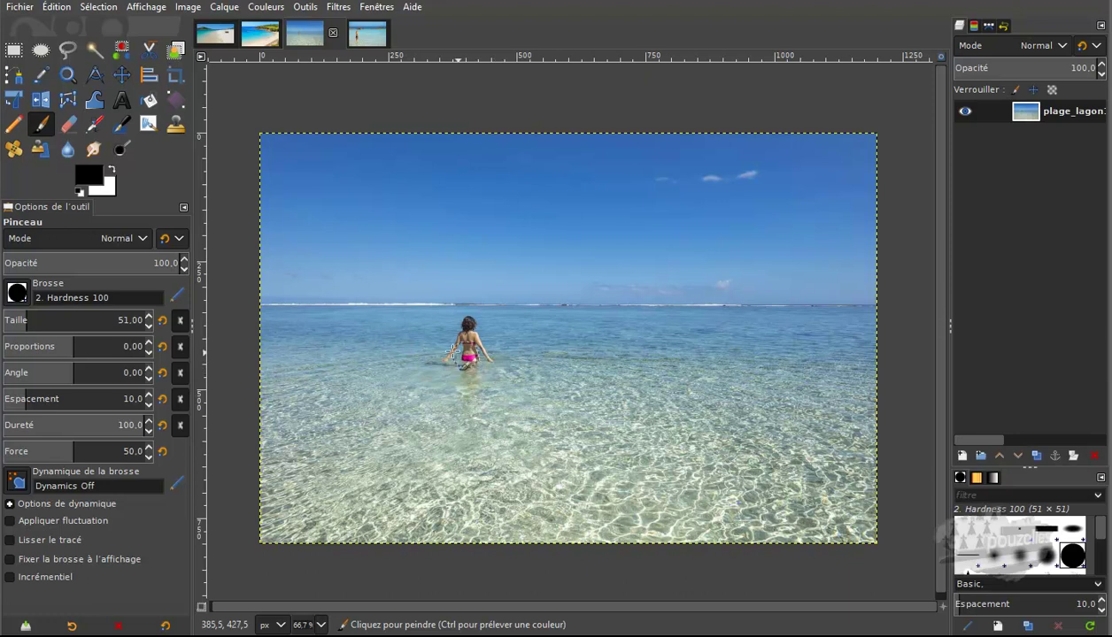
View the 4-sperone image with the woman standing in the sea, and return to the vietnam-plage-quan-lan image
click(352, 40)
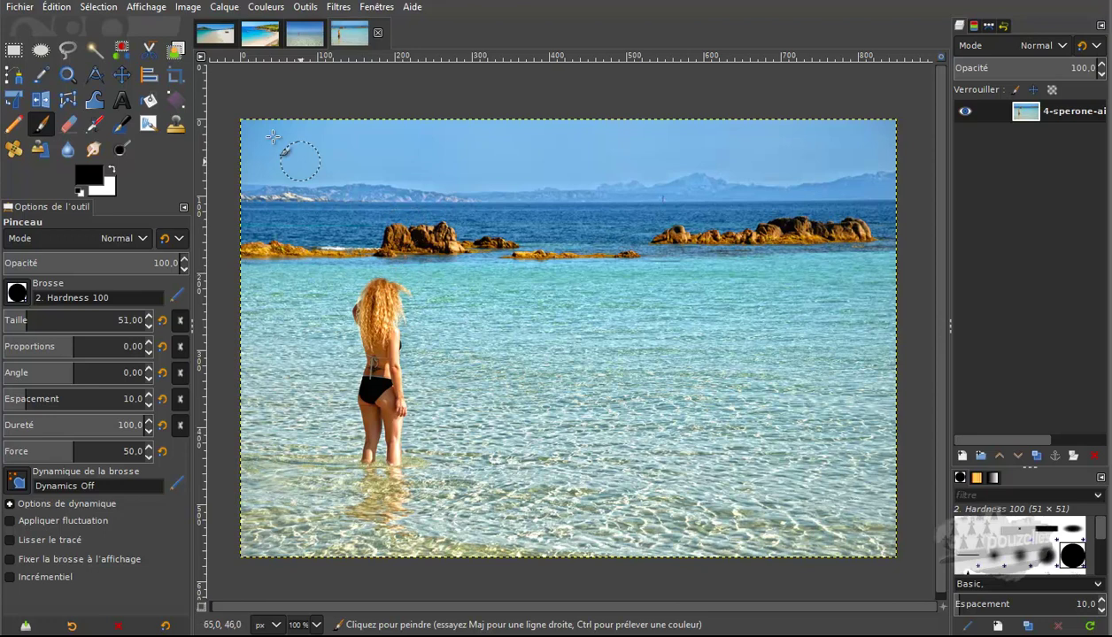
click(215, 36)
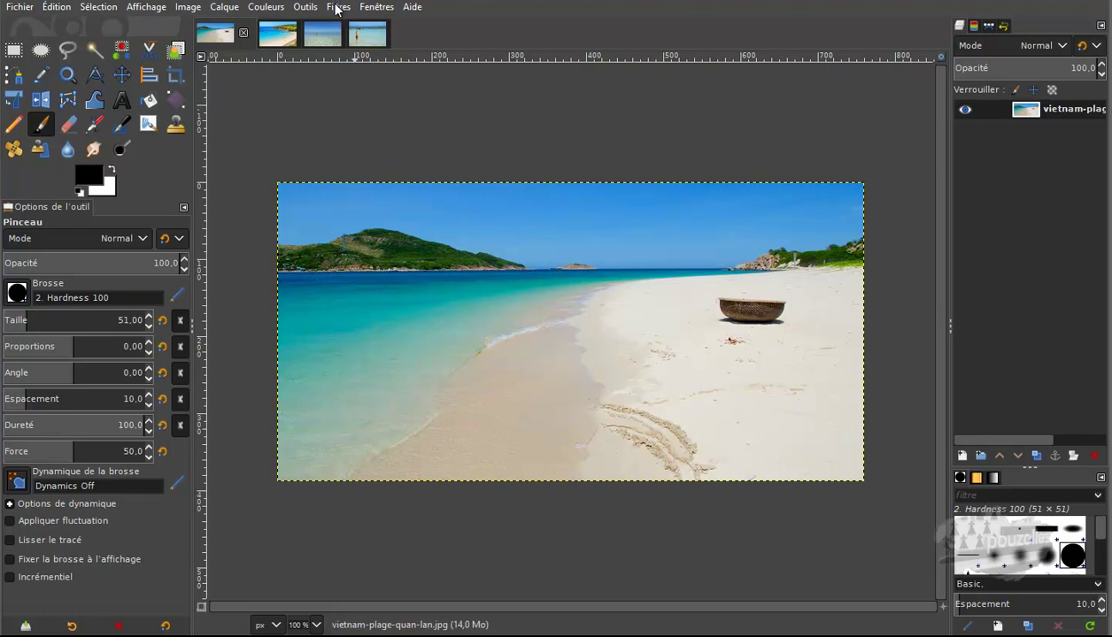
click(337, 7)
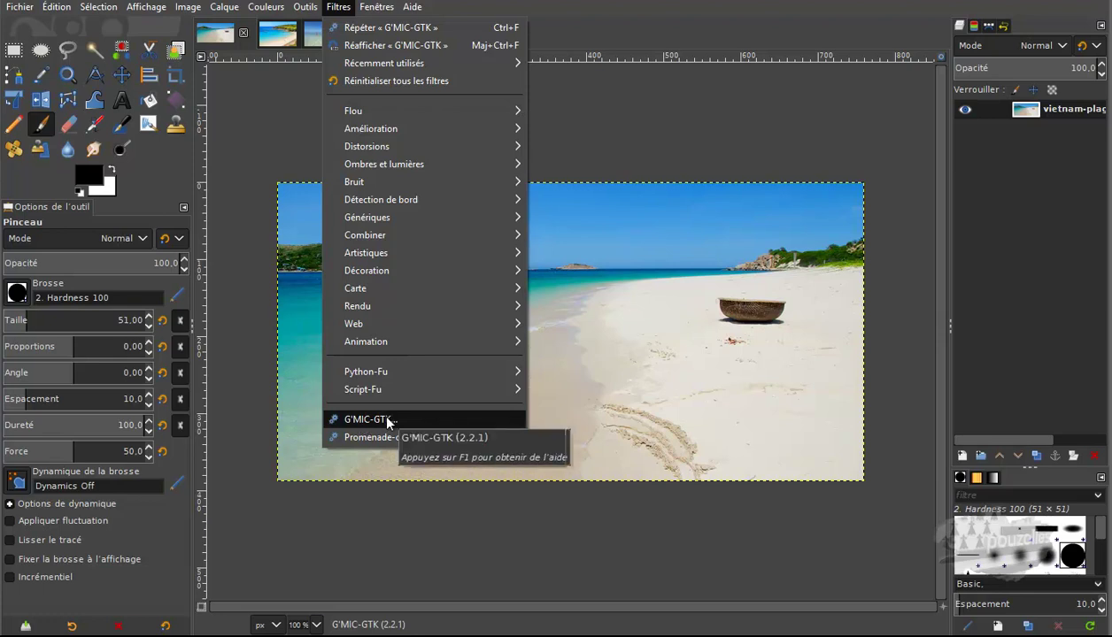
click(255, 249)
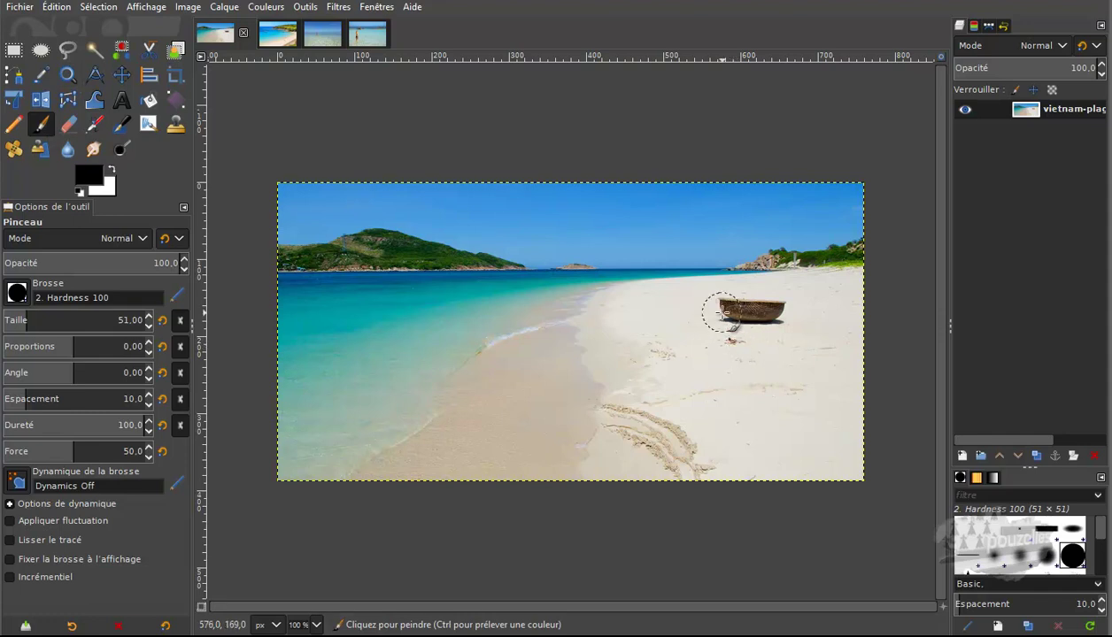
Paint black with the 51 px Hardness 100 brush over the round boat and the small debris just below it
drag(724, 310, 769, 310)
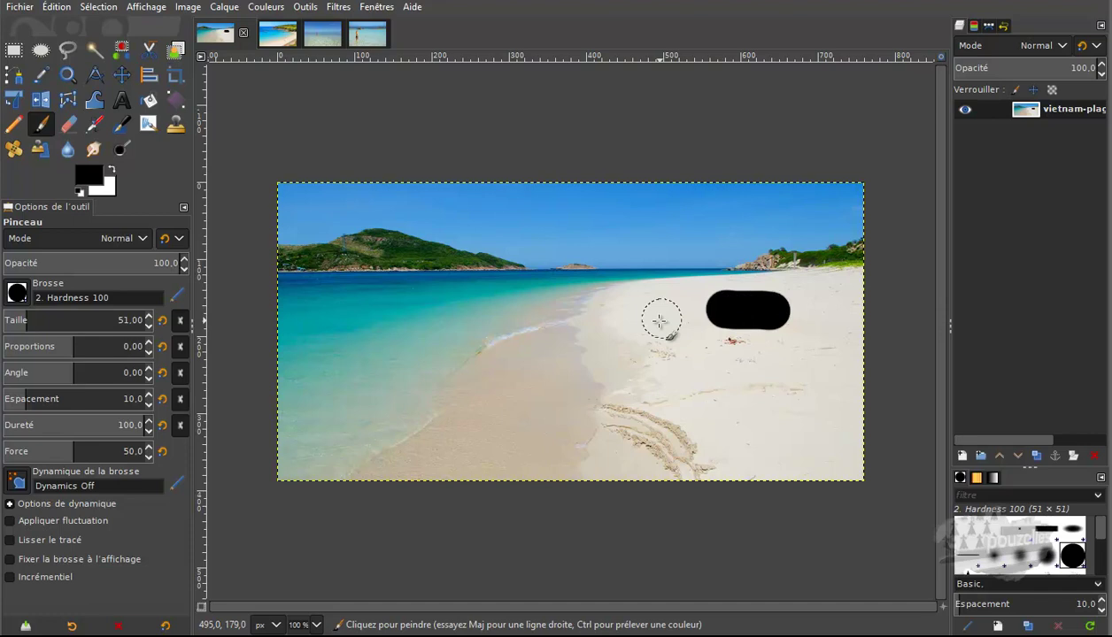
click(738, 333)
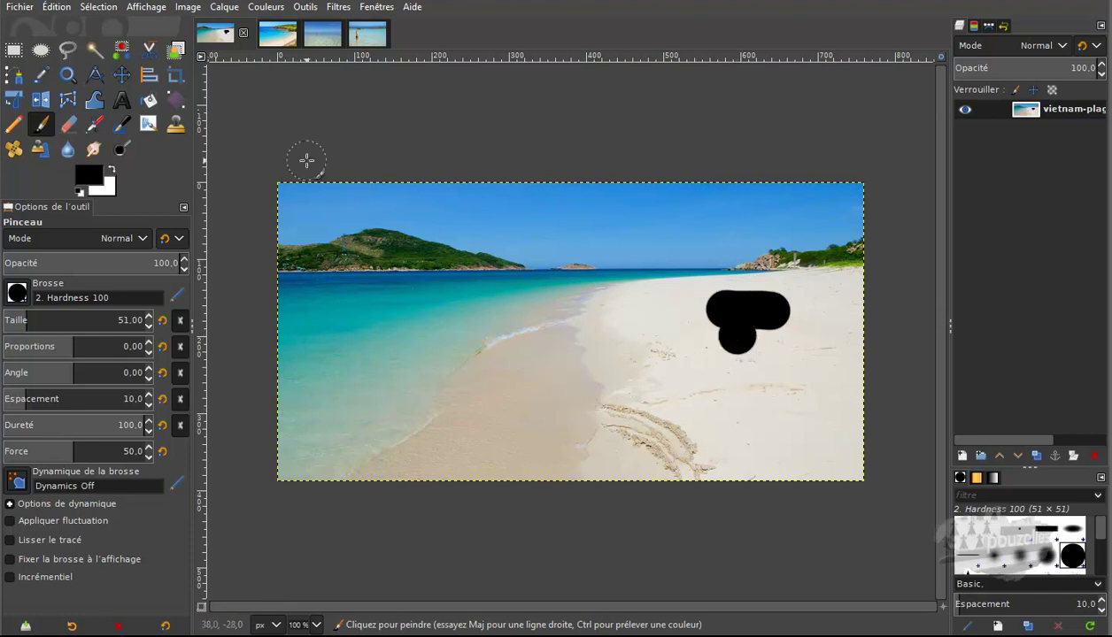
Open G'MIC-GTK on the painted image and select the Inpaint [multi-scale] filter in the Repair category
click(337, 11)
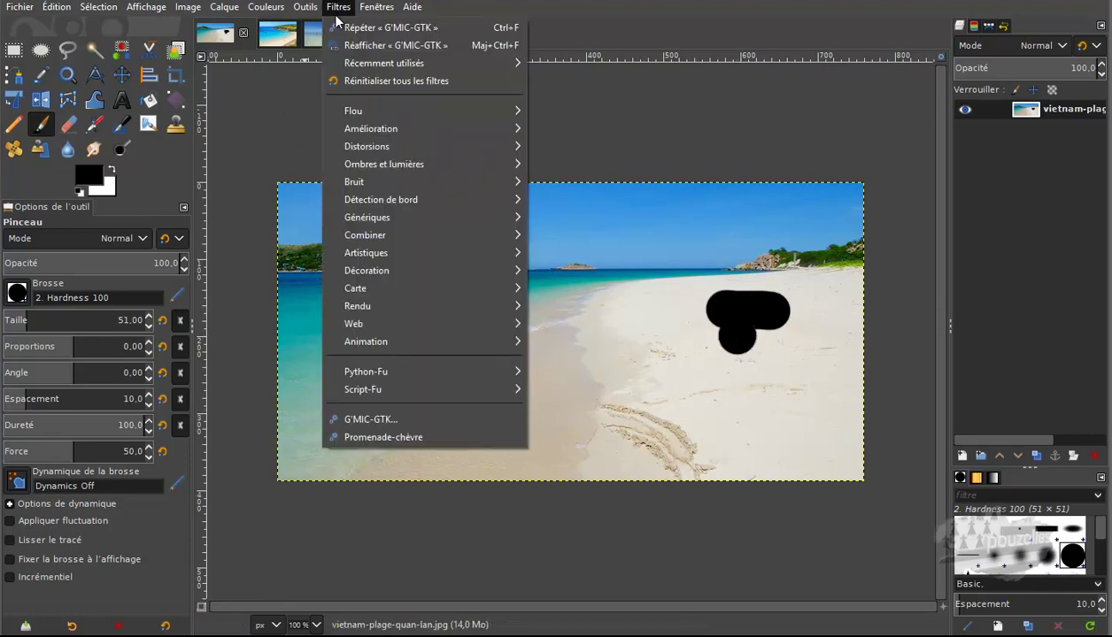
click(370, 417)
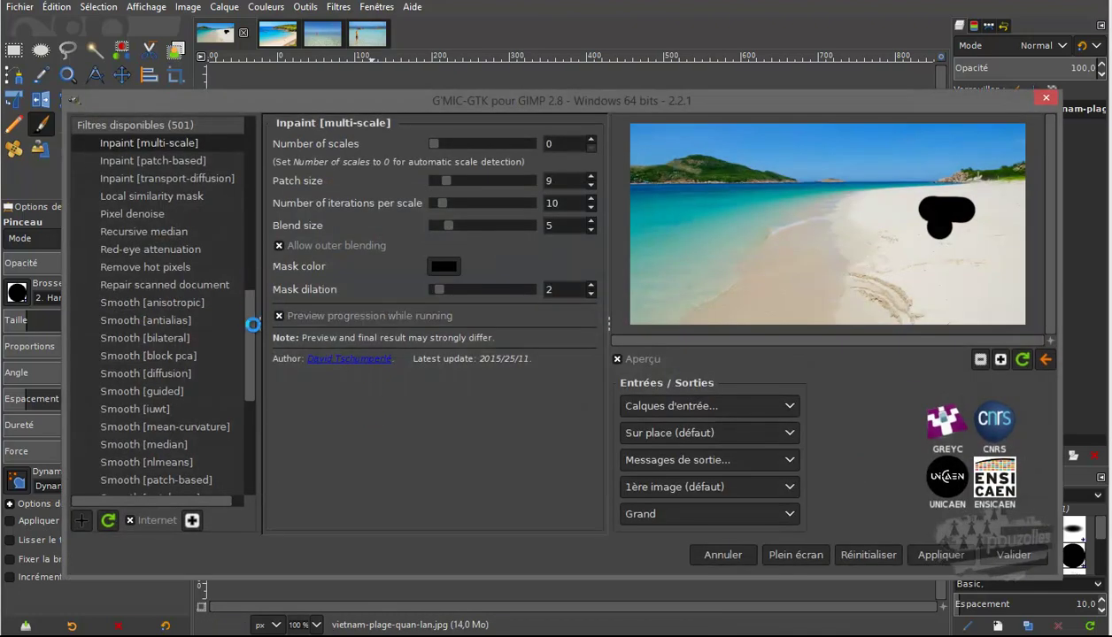
scroll(251, 230, up, 7)
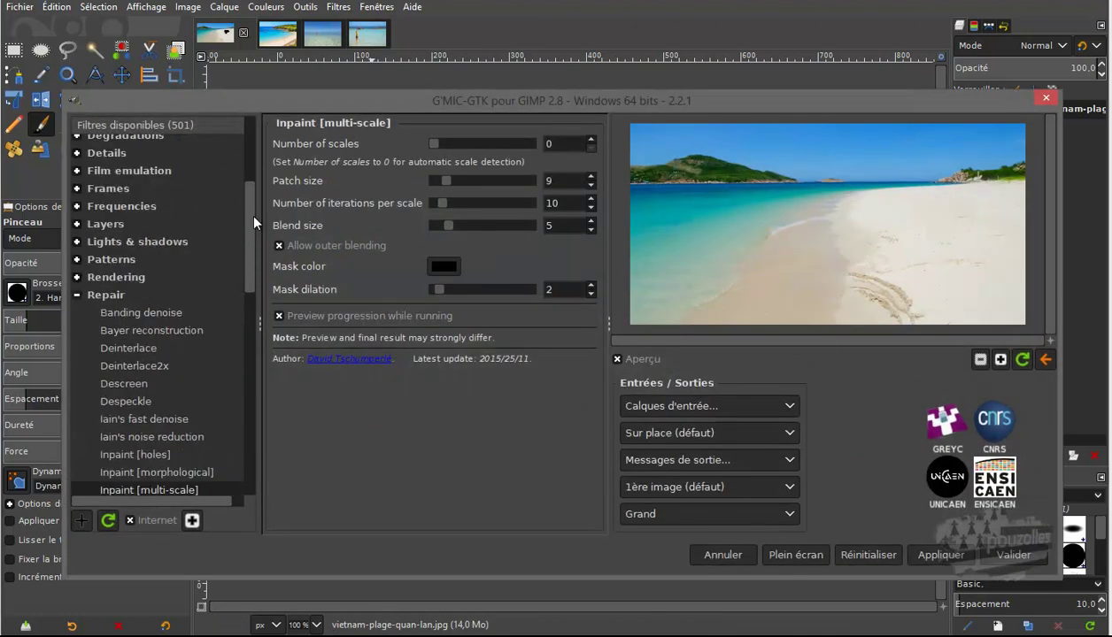
click(79, 294)
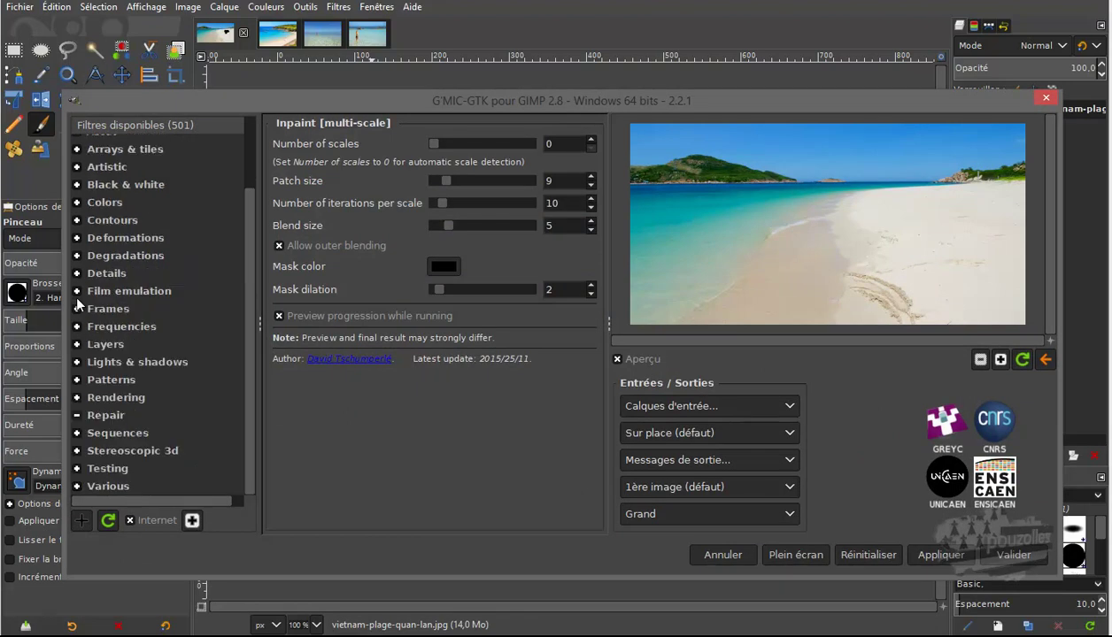
click(77, 415)
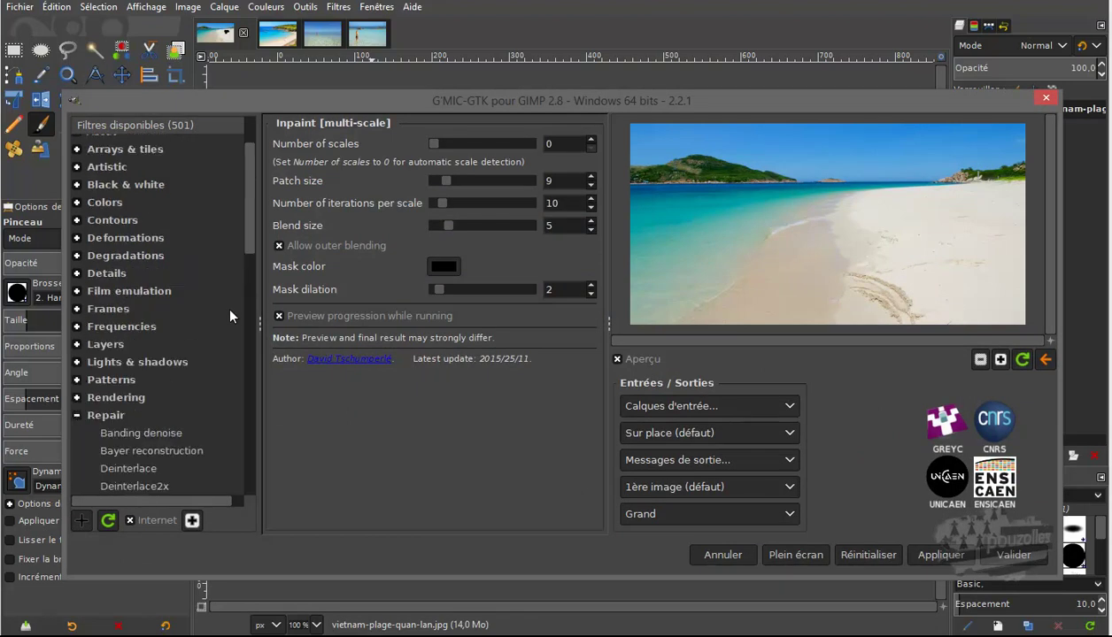
drag(251, 244, 239, 304)
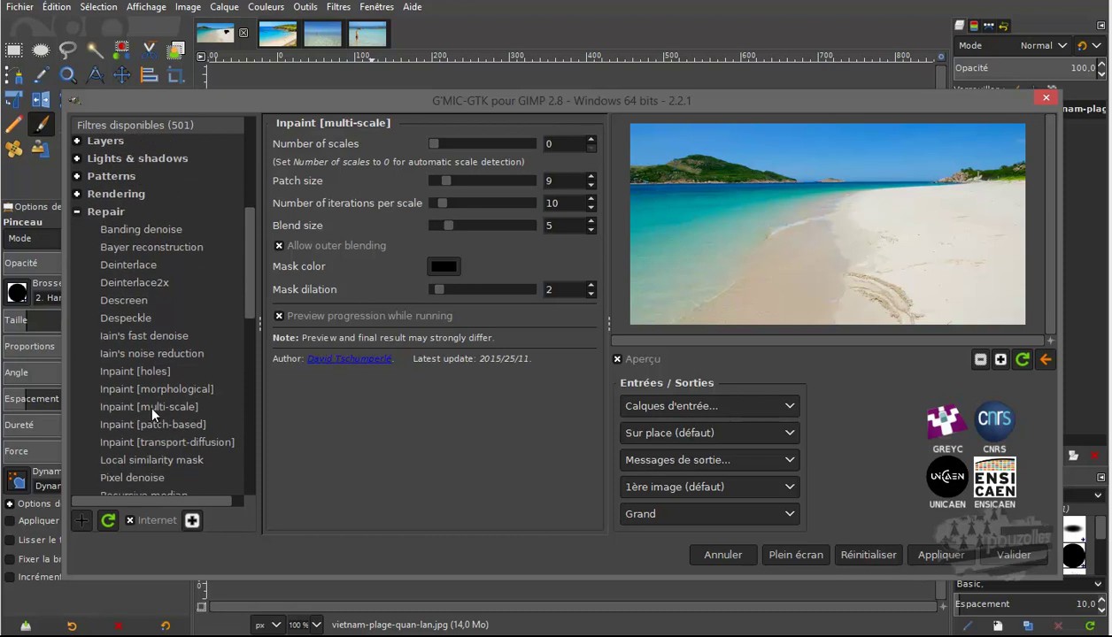
click(174, 407)
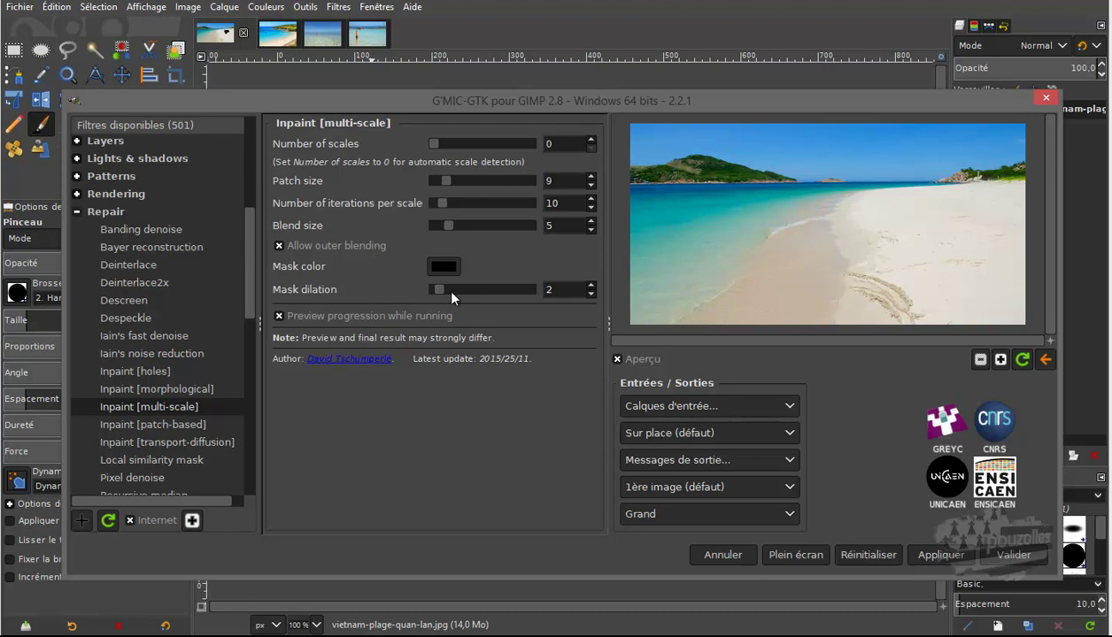
Set the inpaint filter's mask color to red (#DA0C0C) and restore it to black (#000000)
mouse_move(435, 290)
mouse_down()
mouse_move(416, 288)
mouse_move(437, 289)
mouse_up()
click(434, 263)
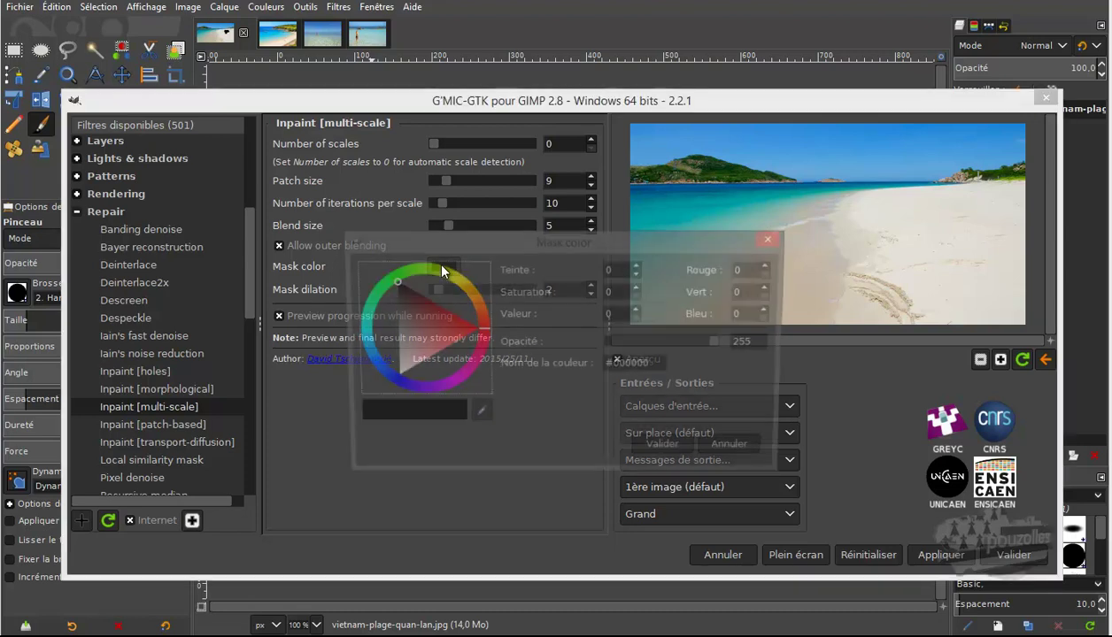
click(460, 326)
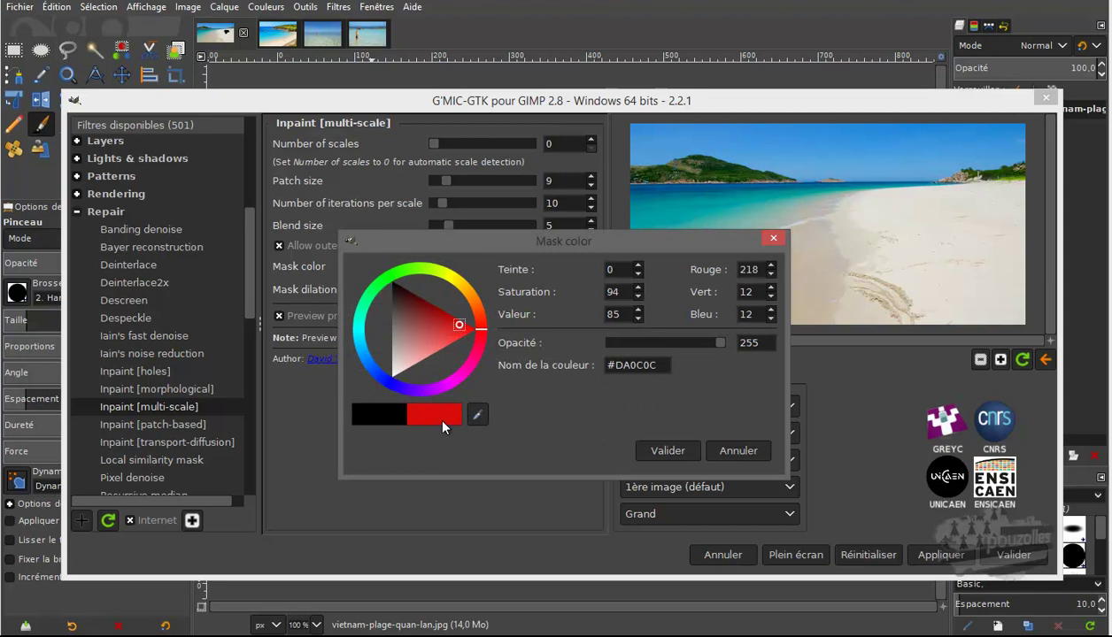
click(668, 452)
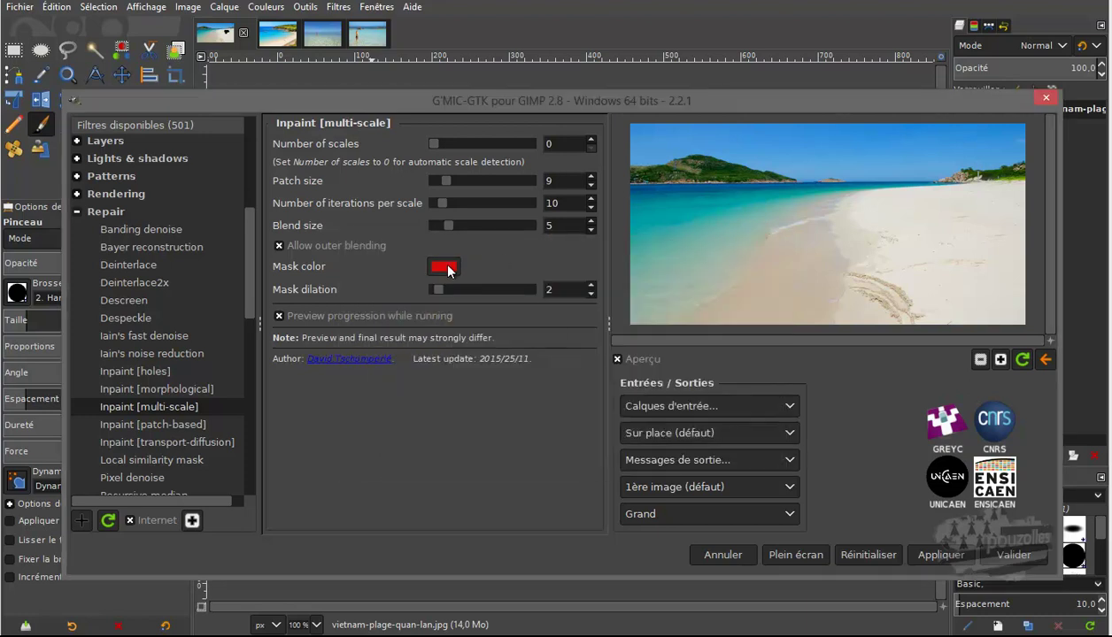
click(444, 266)
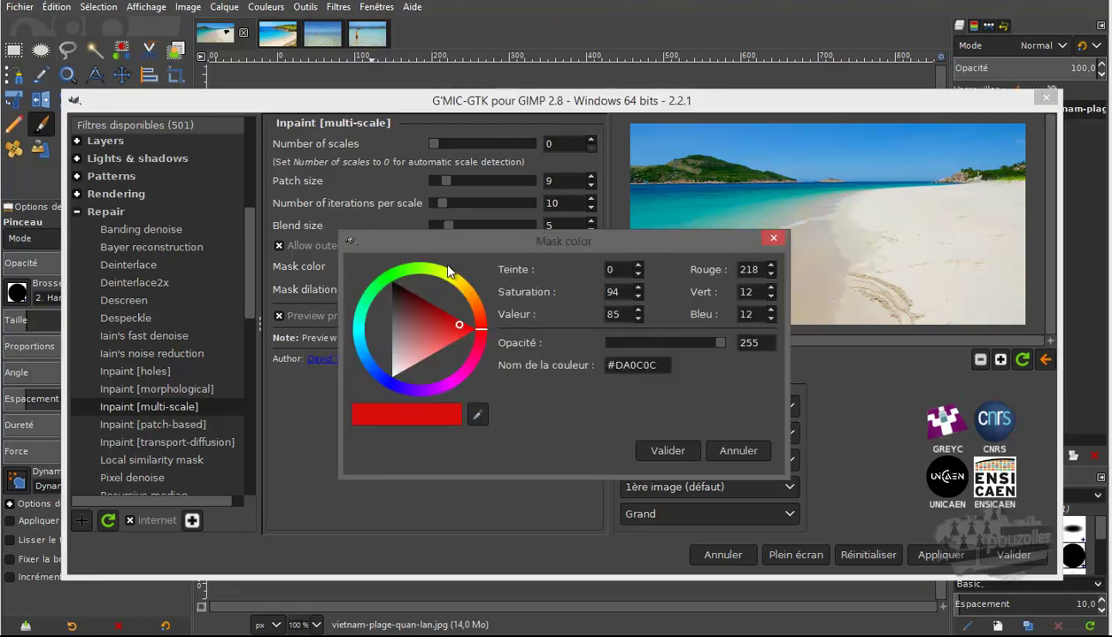
click(395, 282)
click(393, 282)
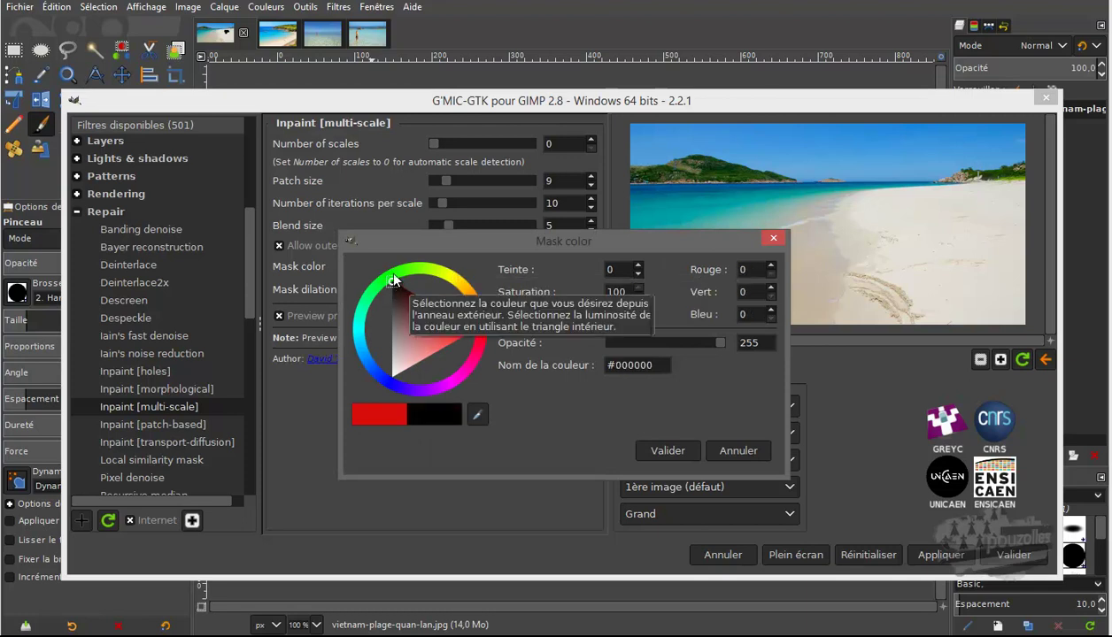
drag(689, 105, 639, 109)
click(668, 448)
Compare the preview with the painted image, turn off Preview progression while running, and apply the multi-scale inpainting
drag(662, 105, 668, 353)
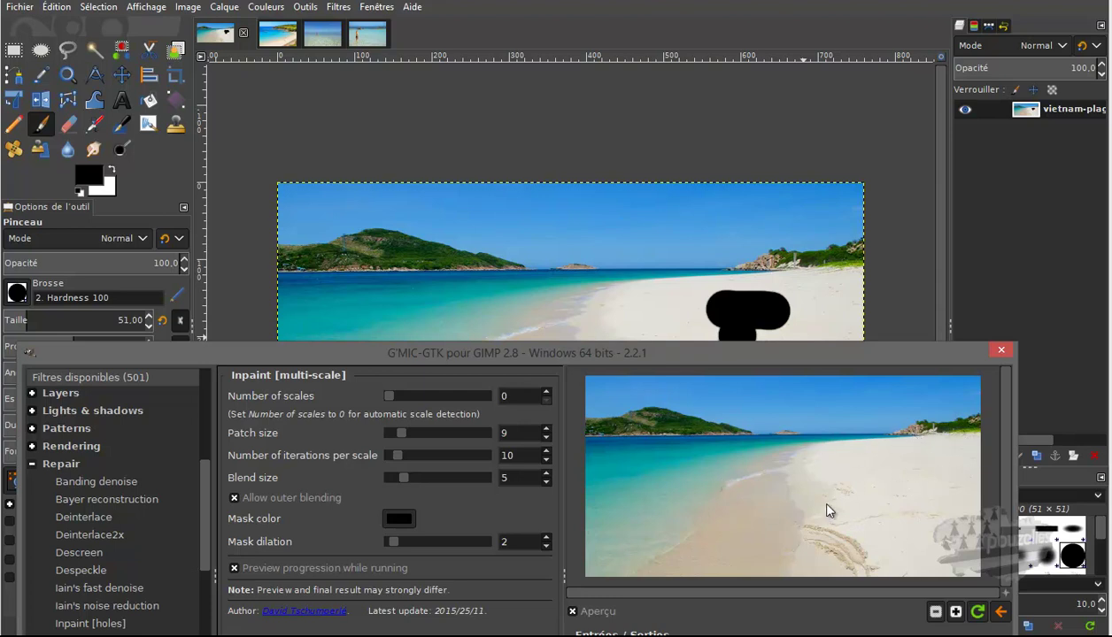
drag(839, 358, 844, 130)
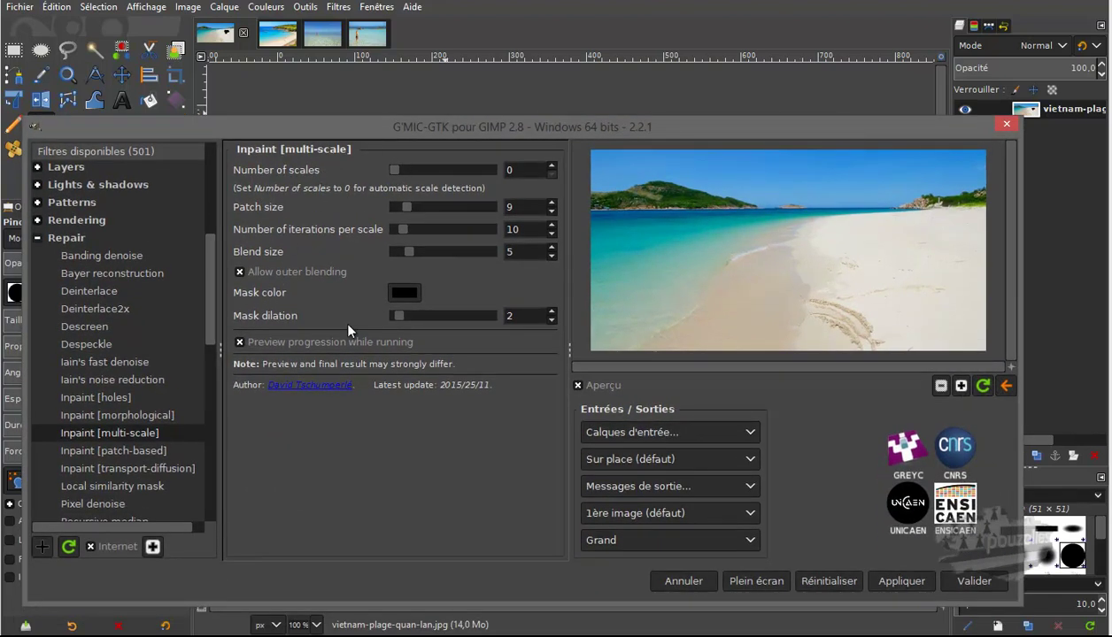
click(241, 342)
click(974, 581)
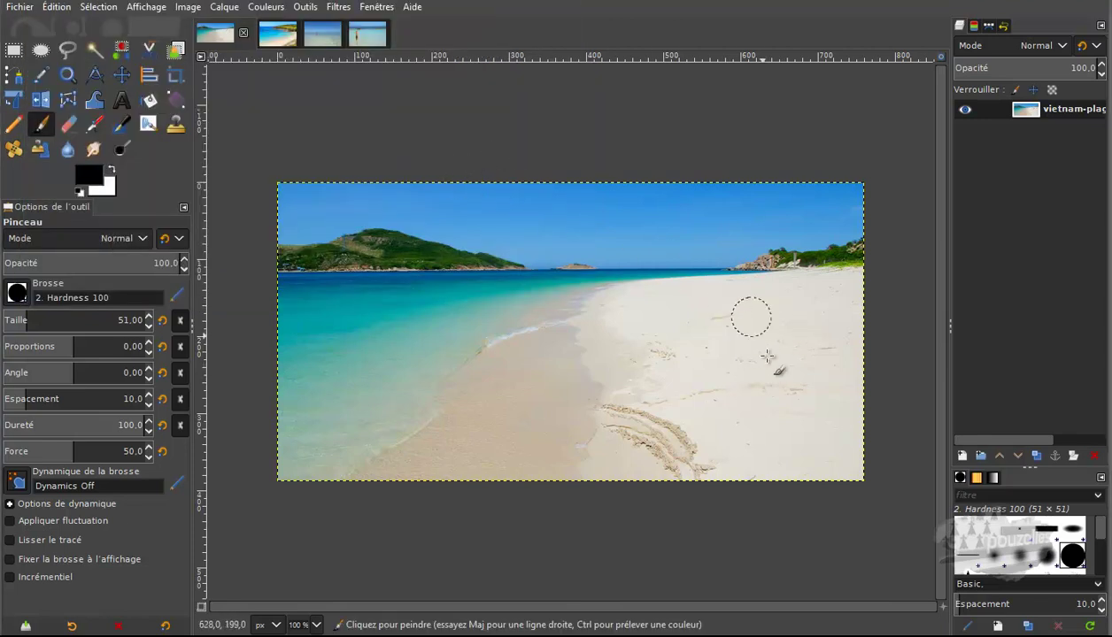
Paint black over the large track marks in the foreground sand and repeat the G'MIC inpainting
ctrl+scroll(772, 381, up, 1)
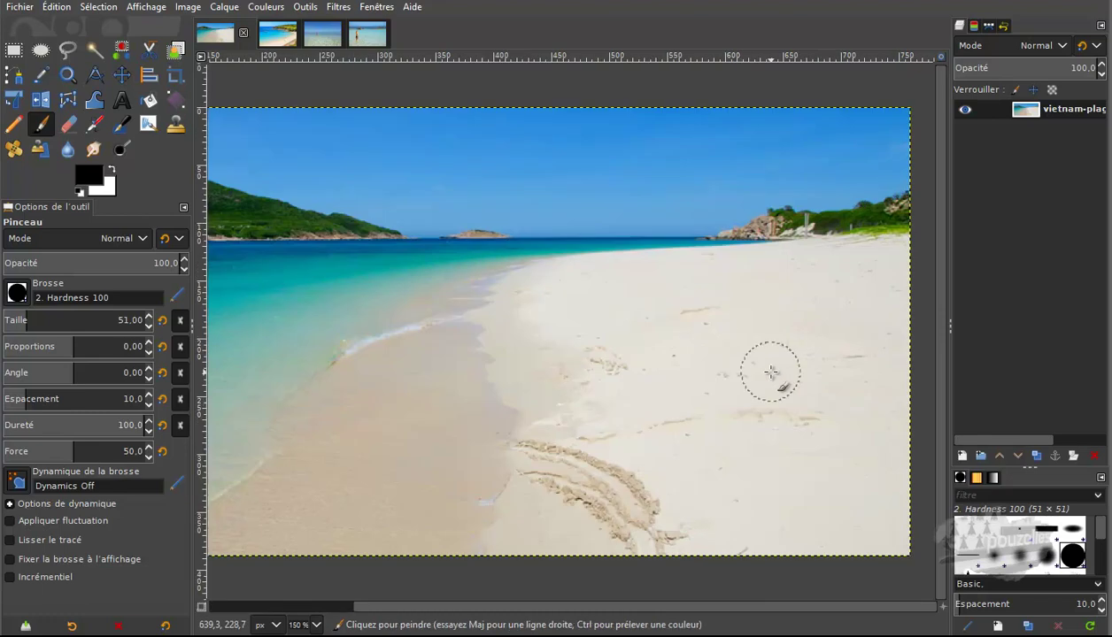
mouse_move(675, 533)
mouse_down()
mouse_move(647, 549)
mouse_move(537, 453)
mouse_move(625, 480)
mouse_move(634, 529)
mouse_up()
click(340, 7)
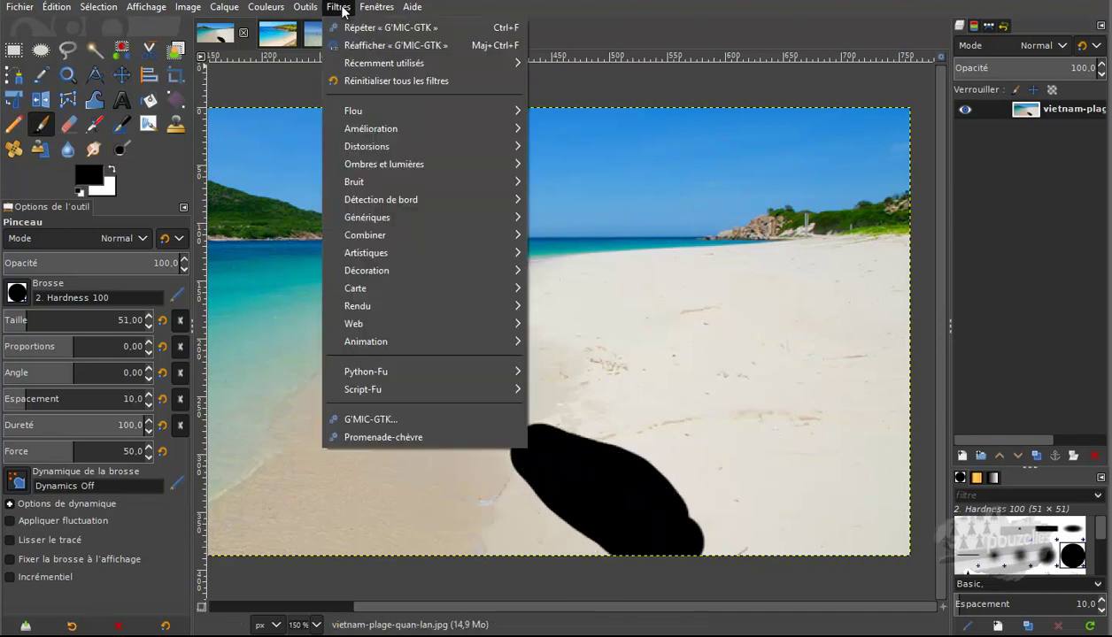
click(354, 28)
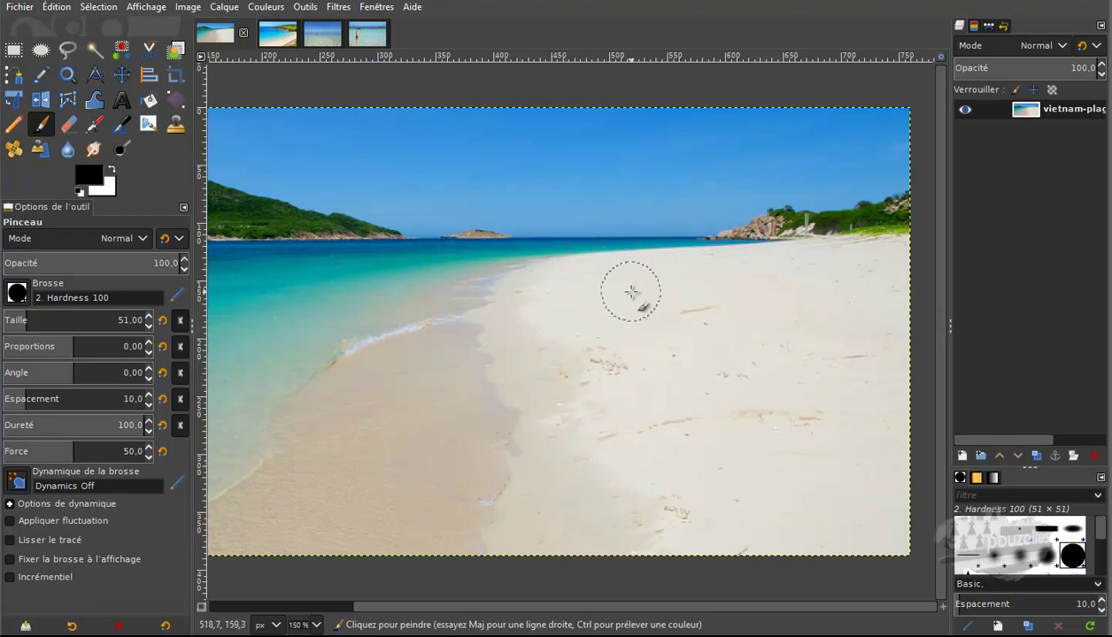
In the shutterstock beach image, paint black over the parasol, the couple and the sailboat, and repeat the G'MIC inpainting
click(284, 40)
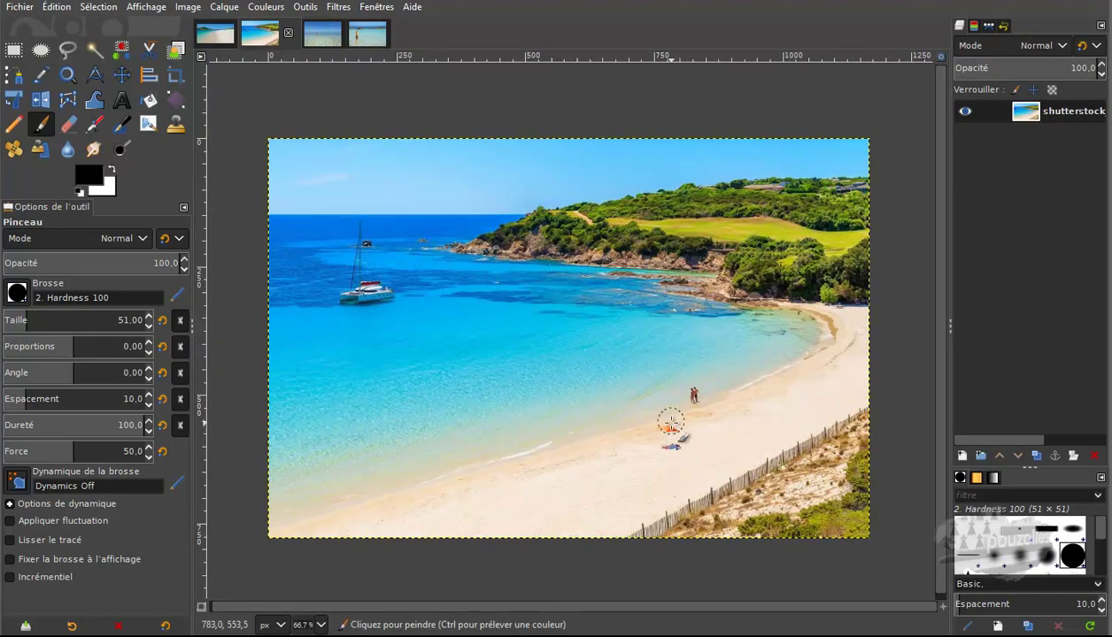
drag(675, 448, 669, 436)
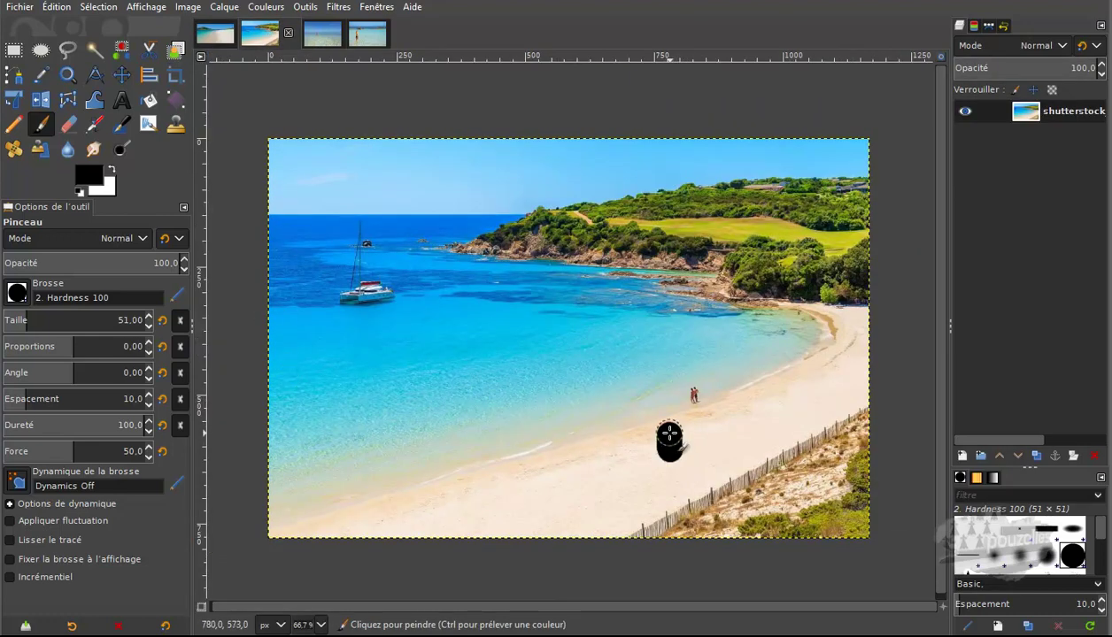
click(696, 394)
mouse_move(388, 291)
mouse_down()
mouse_move(355, 295)
mouse_move(364, 233)
mouse_move(370, 266)
mouse_up()
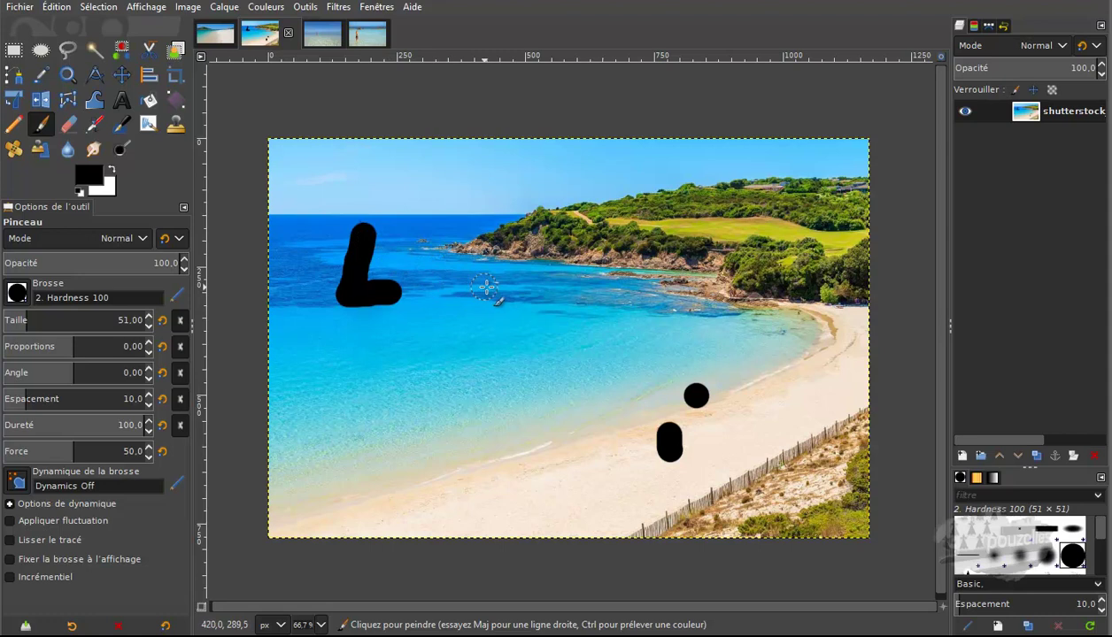
mouse_move(359, 289)
mouse_down()
mouse_move(378, 293)
mouse_move(355, 294)
mouse_move(367, 290)
mouse_move(365, 271)
mouse_up()
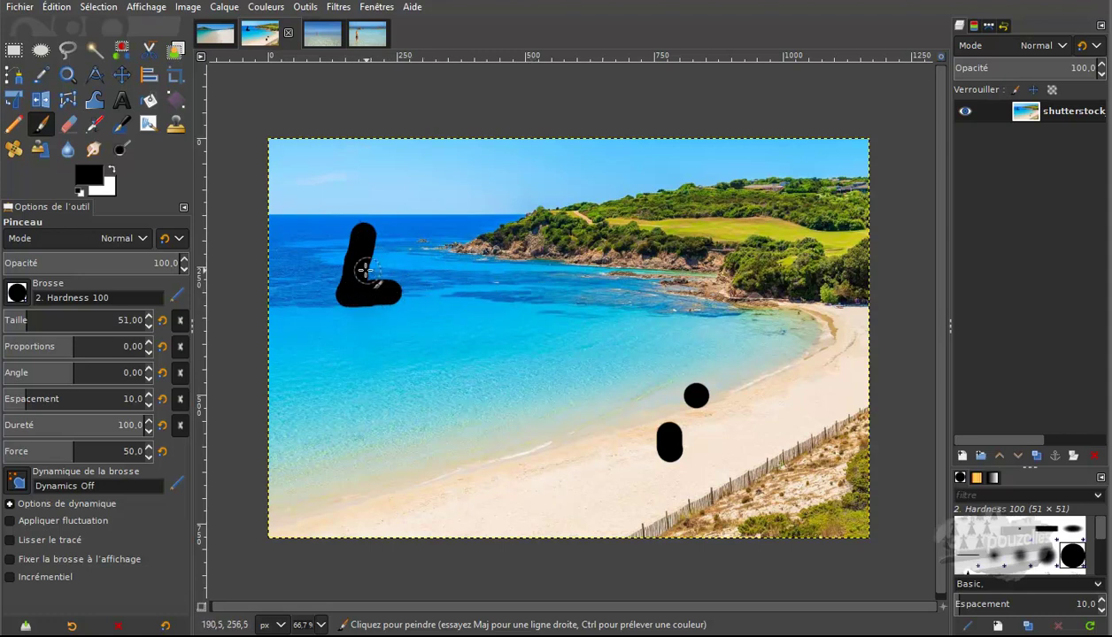
click(337, 7)
click(354, 28)
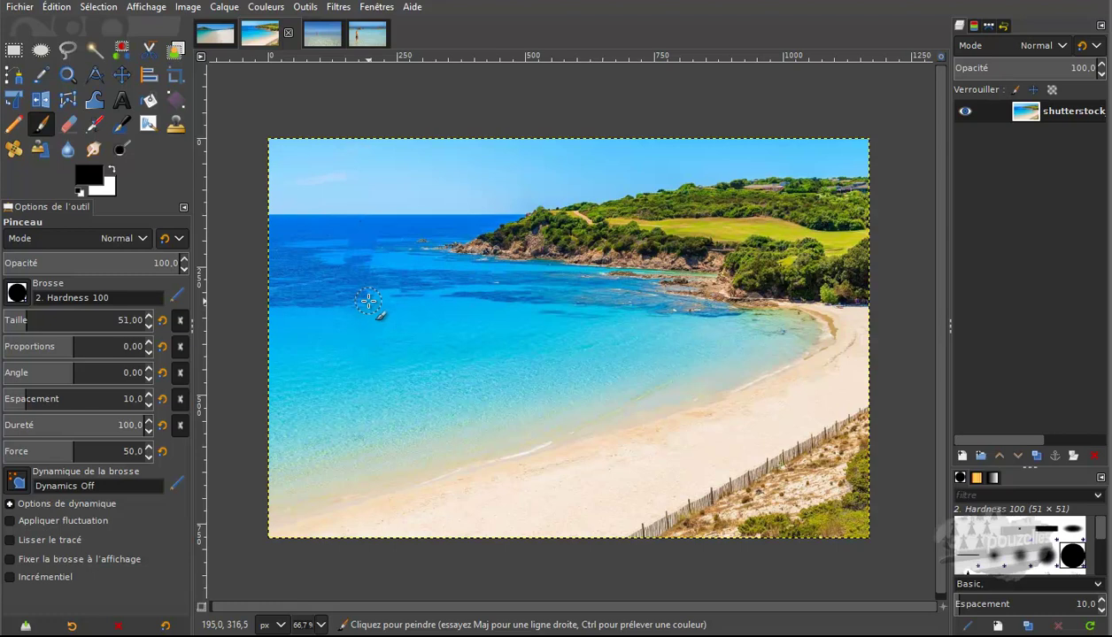
Paint black over the leftover marks in the sea, including the one near the horizon, and repeat the G'MIC inpainting after each
mouse_move(368, 303)
mouse_down()
mouse_move(340, 317)
mouse_move(370, 302)
mouse_up()
click(341, 7)
click(350, 21)
drag(358, 234, 367, 233)
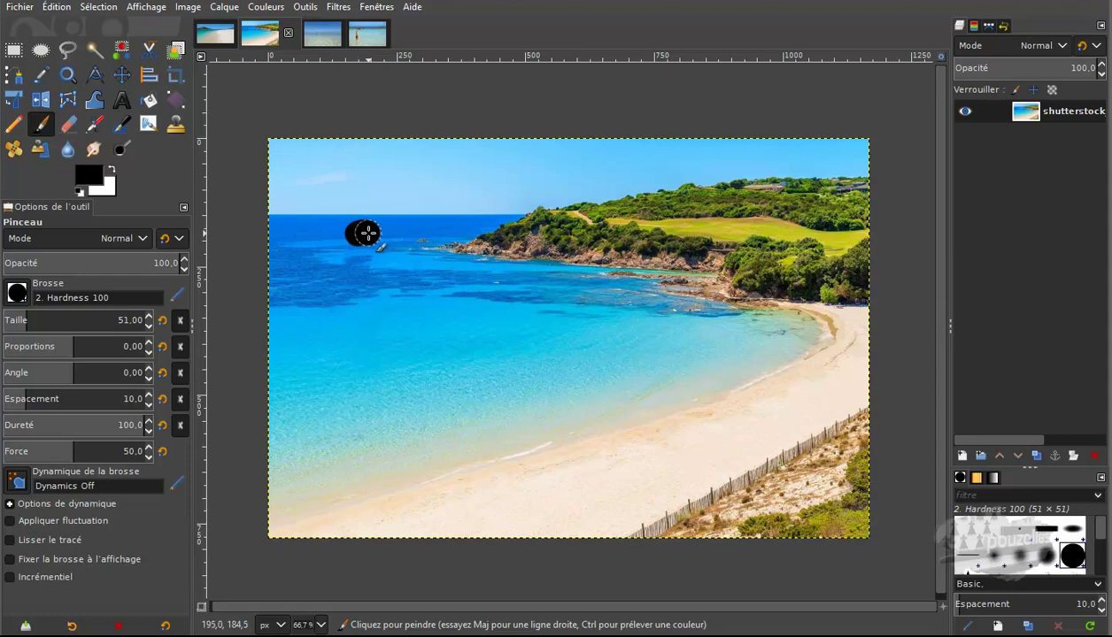
click(337, 7)
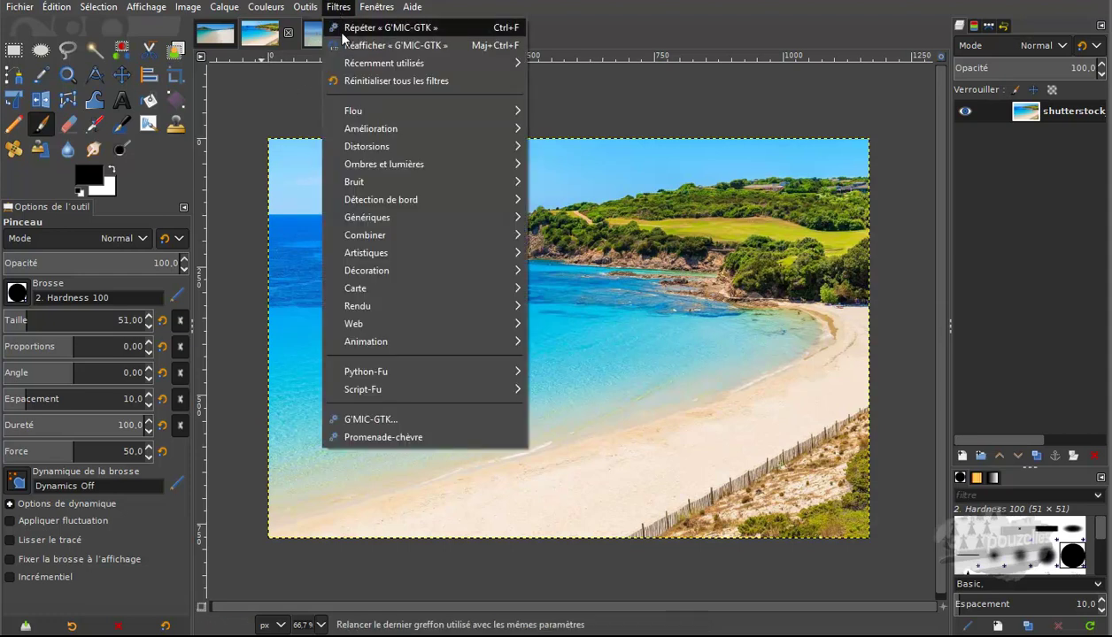
click(359, 27)
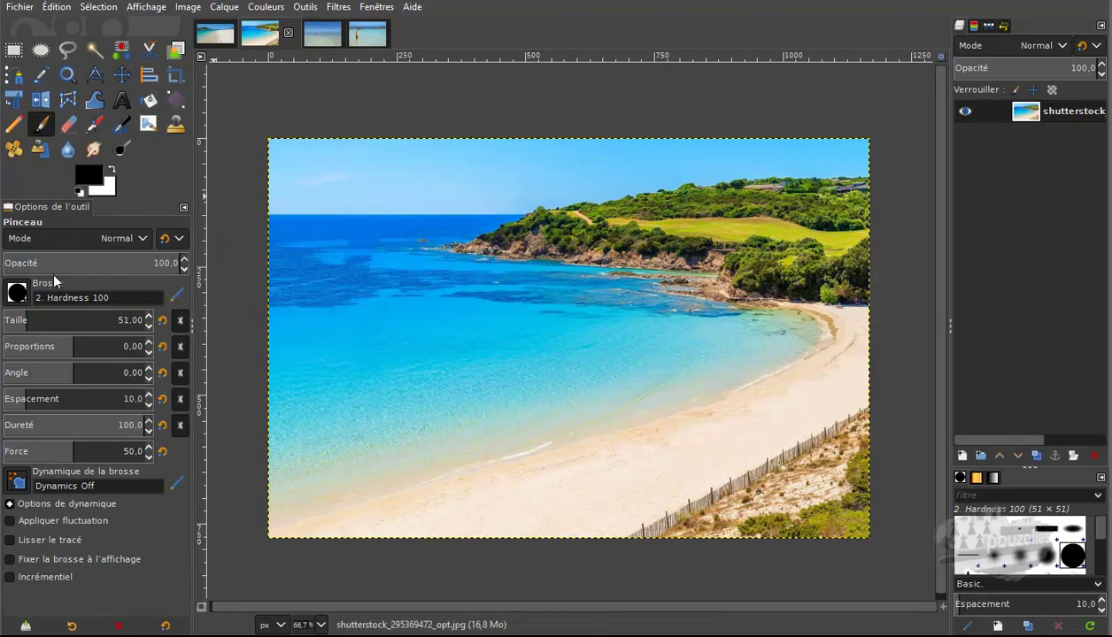
Set the brush size to 3.20, paint black thinly over the dark streak in the sea near the horizon, and repeat the G'MIC inpainting
drag(26, 321, 12, 323)
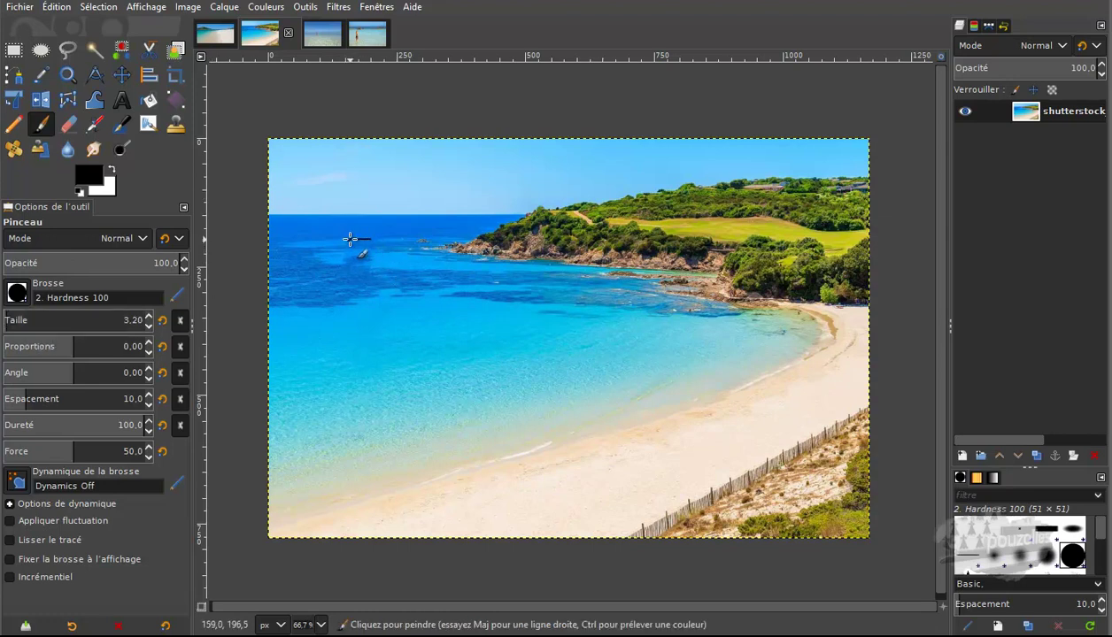
drag(378, 238, 374, 241)
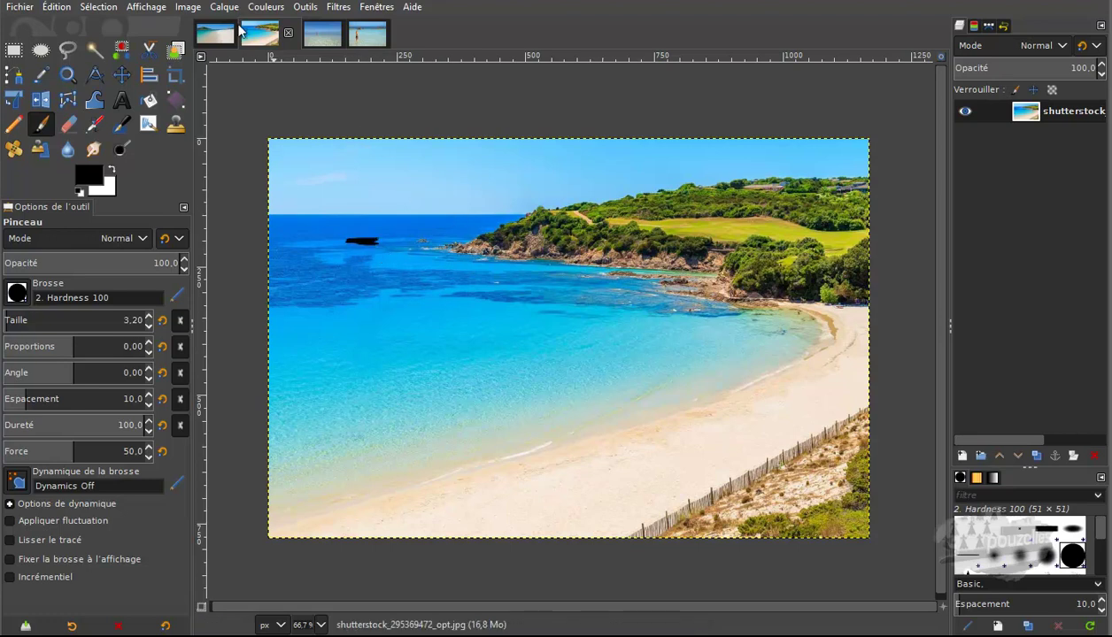
click(335, 7)
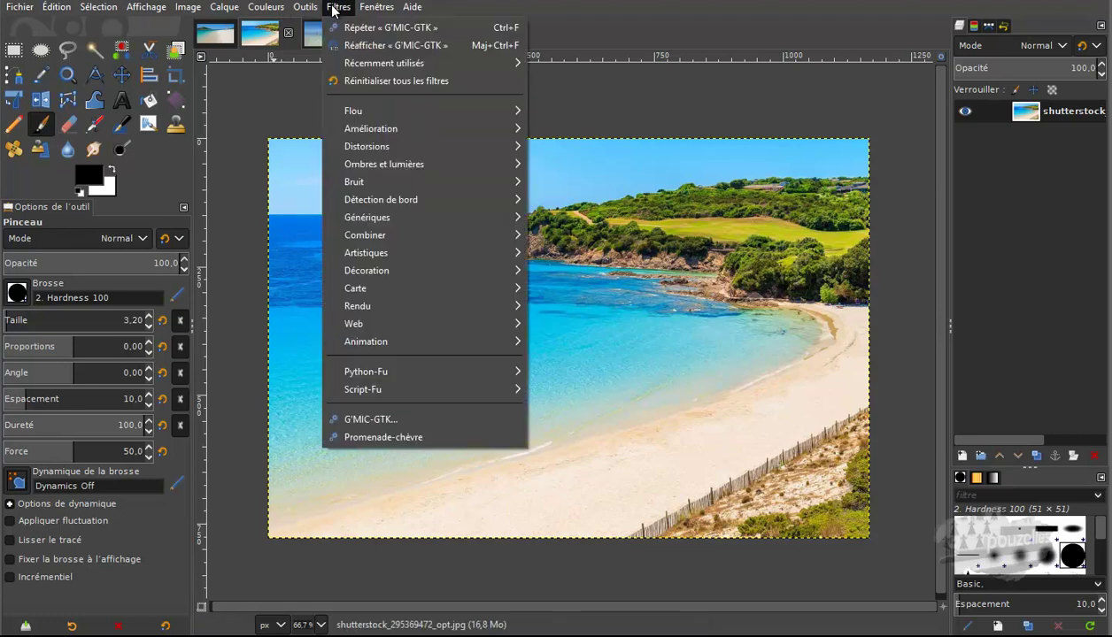
click(345, 33)
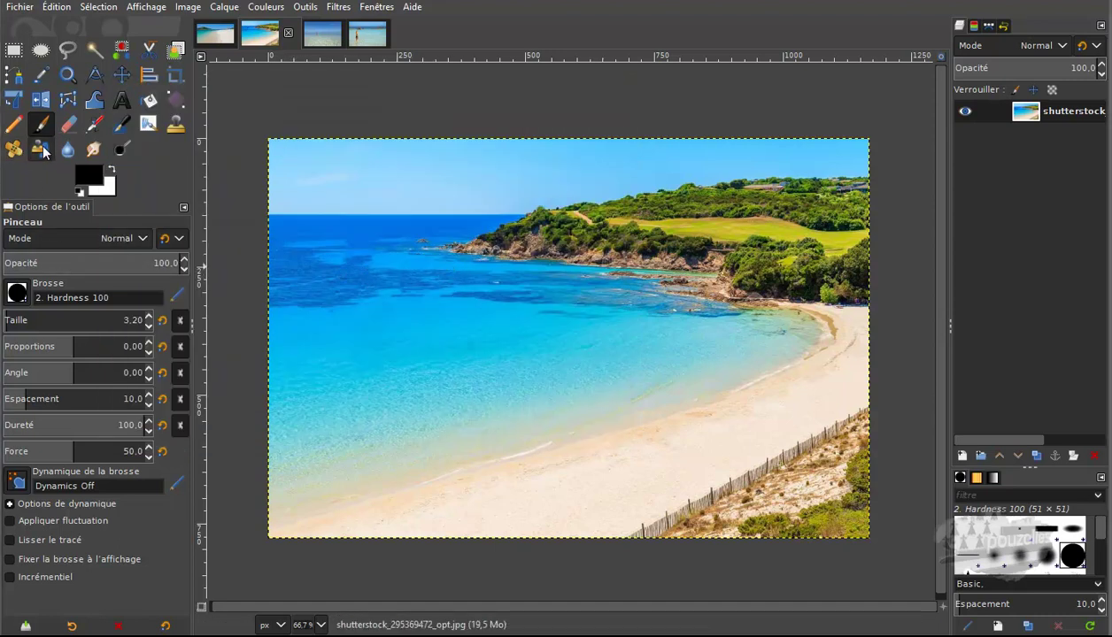
Retouch the remaining trace in the sea with the Clone tool at size 29.04, sampling nearby water, and finish on the Move tool
click(175, 127)
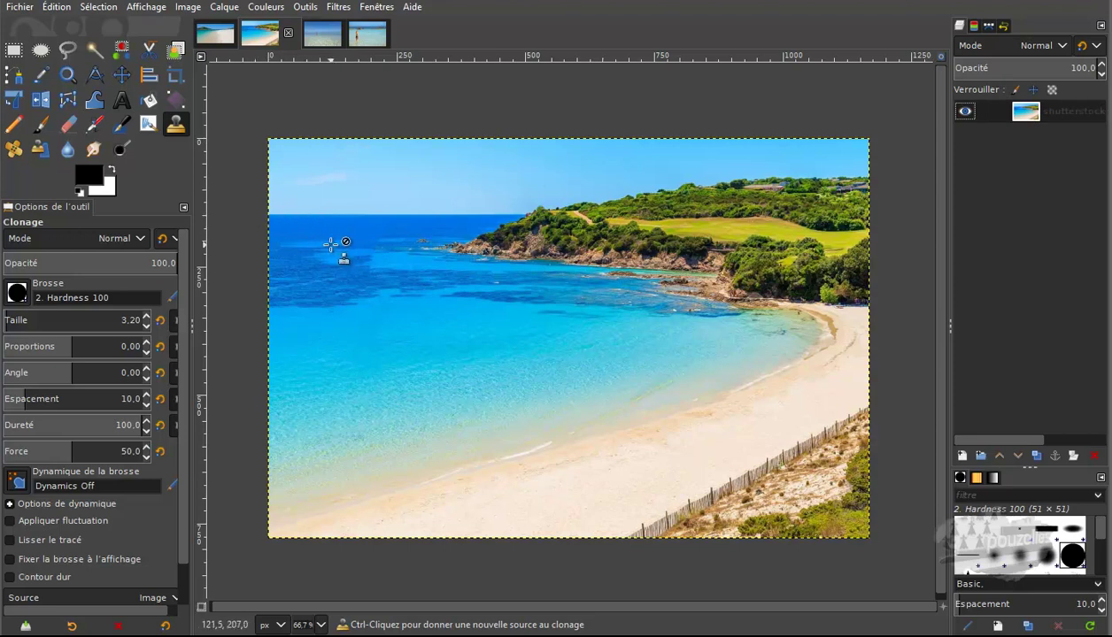
key(ctrl)
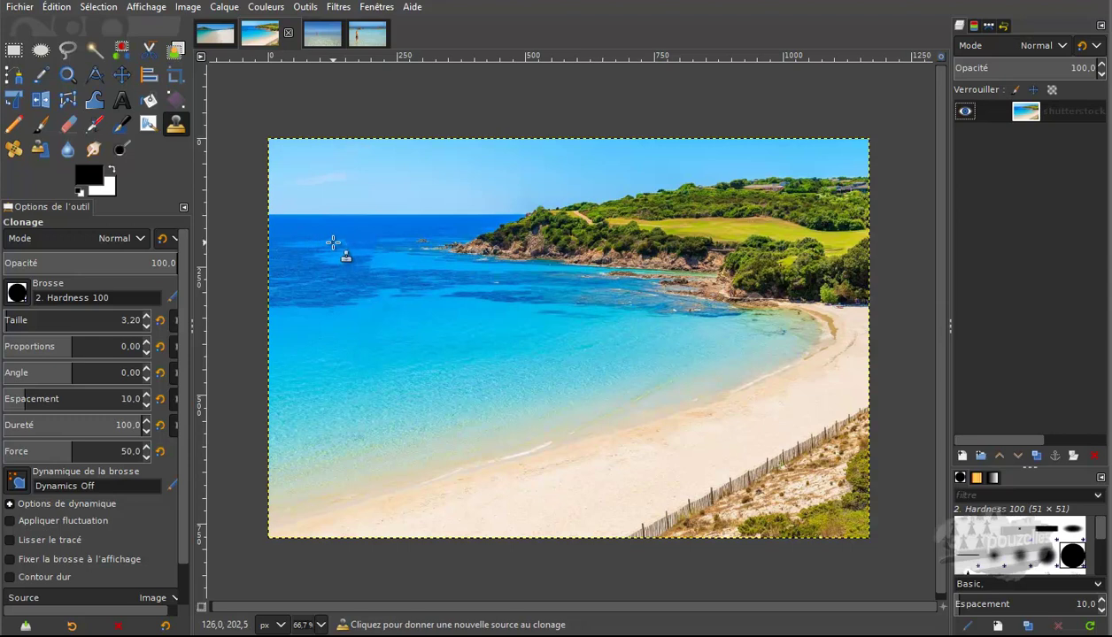
ctrl+click(333, 242)
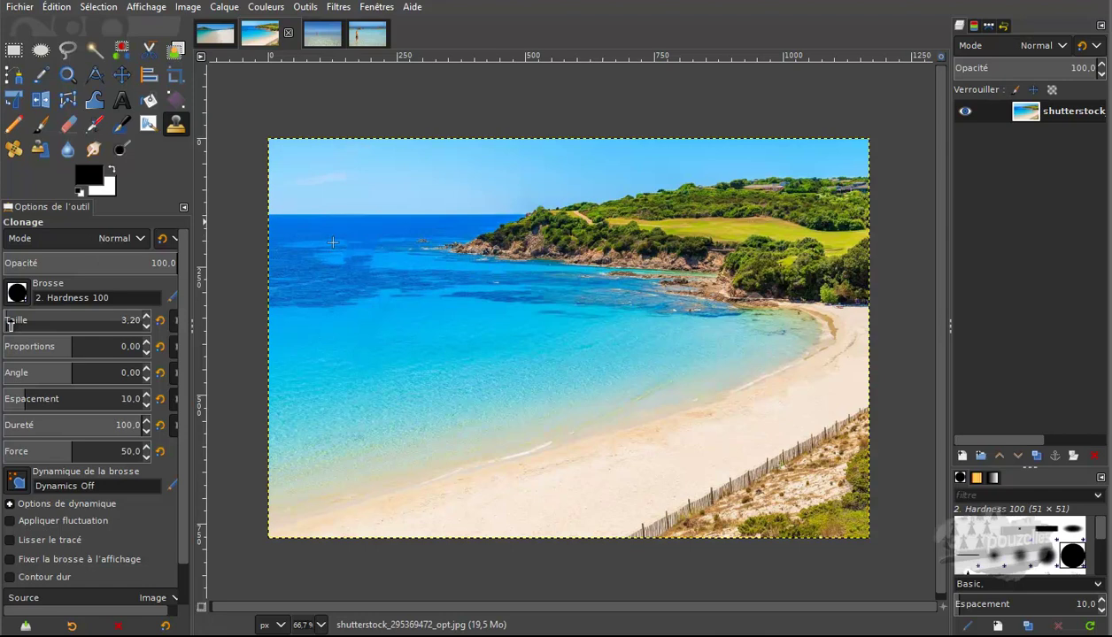
click(334, 241)
click(19, 321)
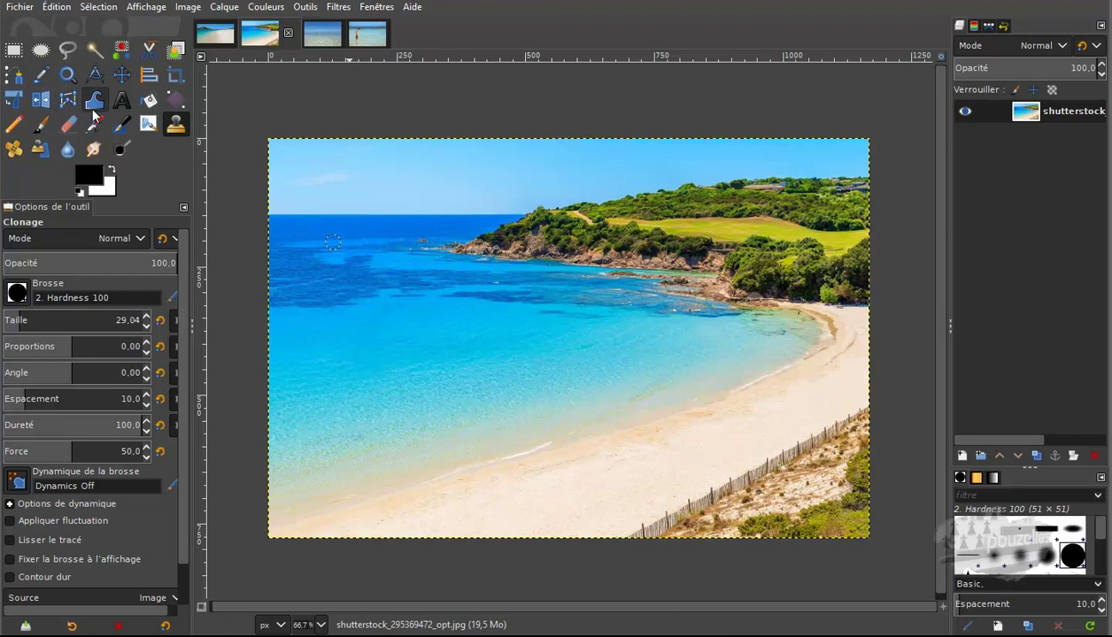
click(122, 76)
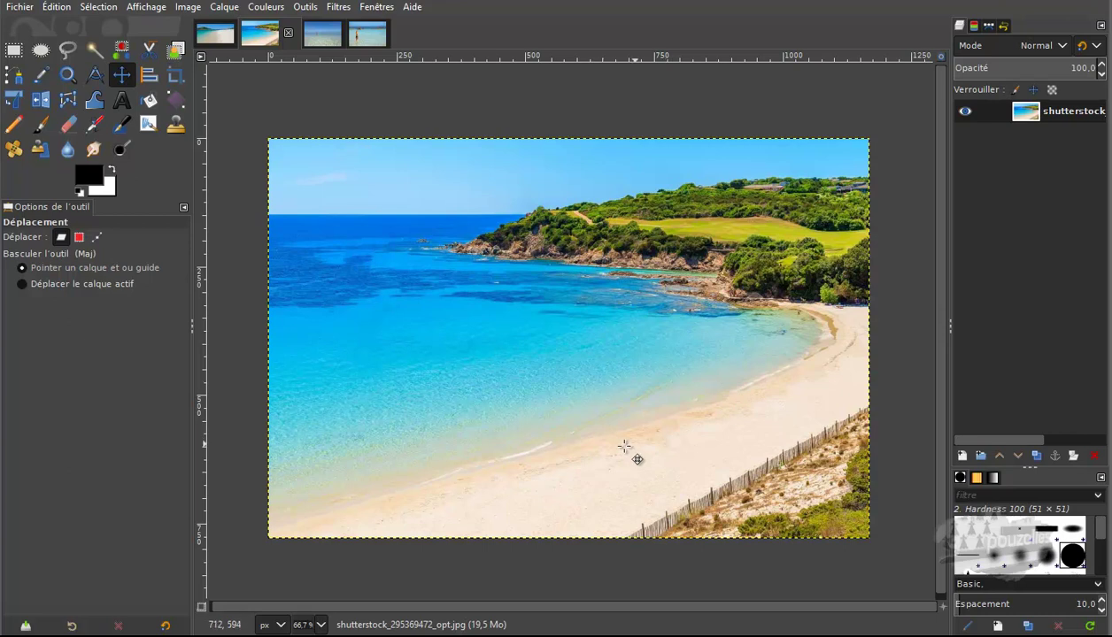
In the plage_lagon image, paint black over the woman in the water and repeat the G'MIC inpainting
click(319, 39)
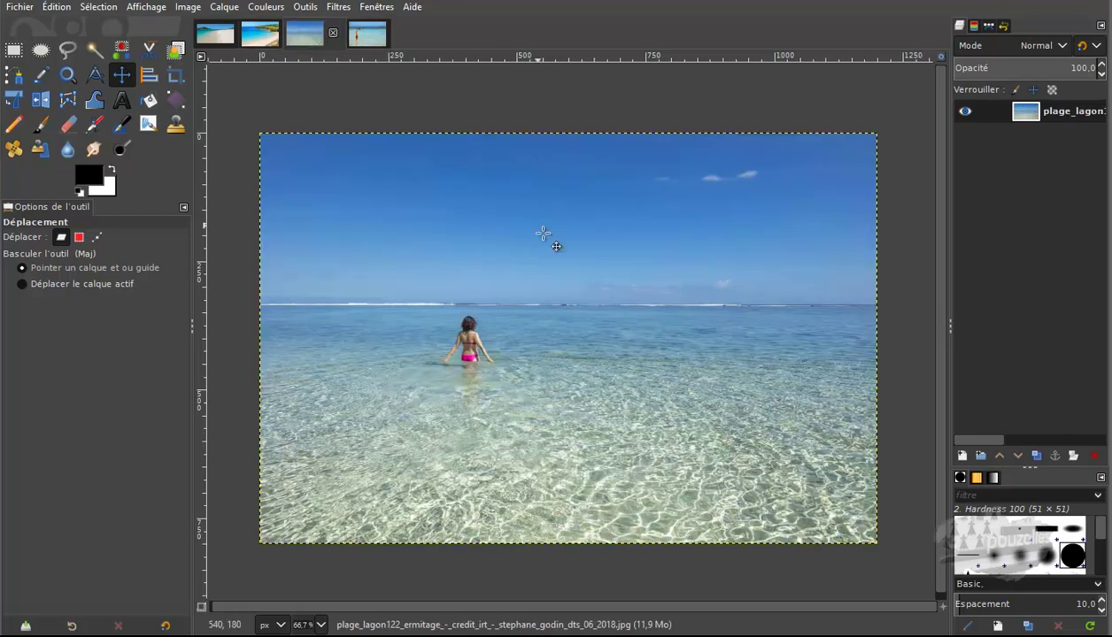
click(40, 125)
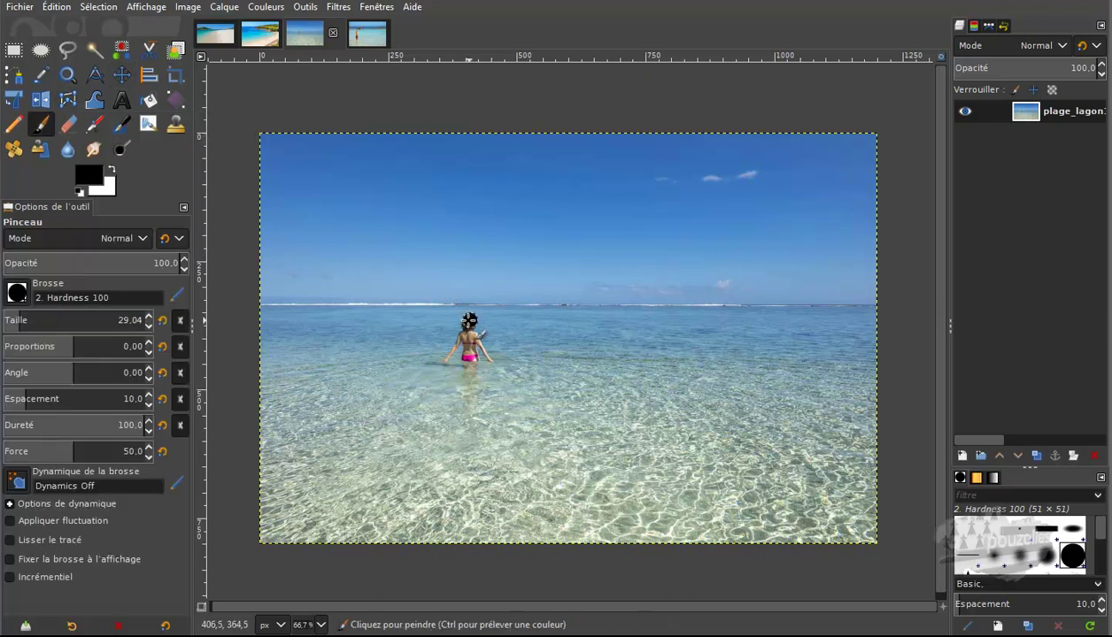
mouse_move(468, 332)
mouse_down()
mouse_move(437, 363)
mouse_move(472, 379)
mouse_move(472, 338)
mouse_move(465, 359)
mouse_move(474, 341)
mouse_move(492, 361)
mouse_up()
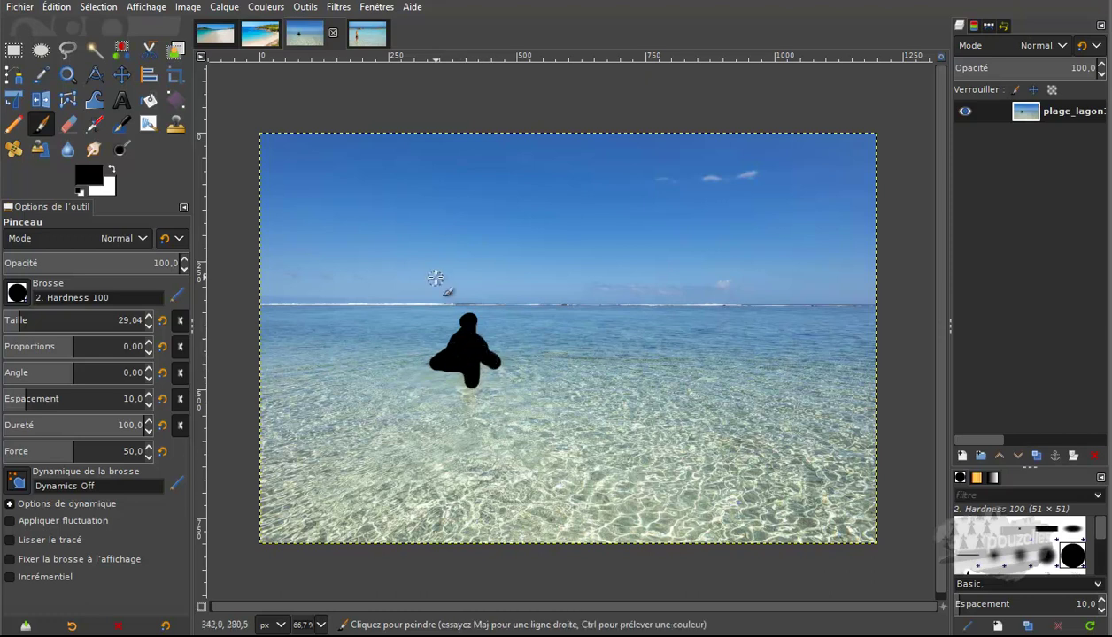
click(335, 6)
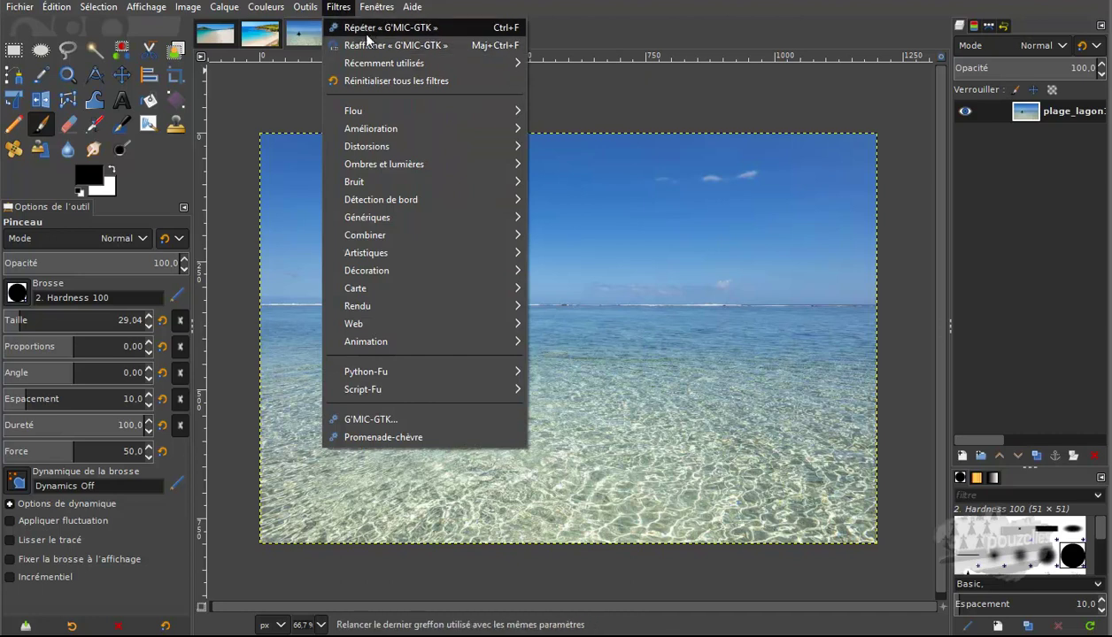
key(Escape)
key(ctrl+f)
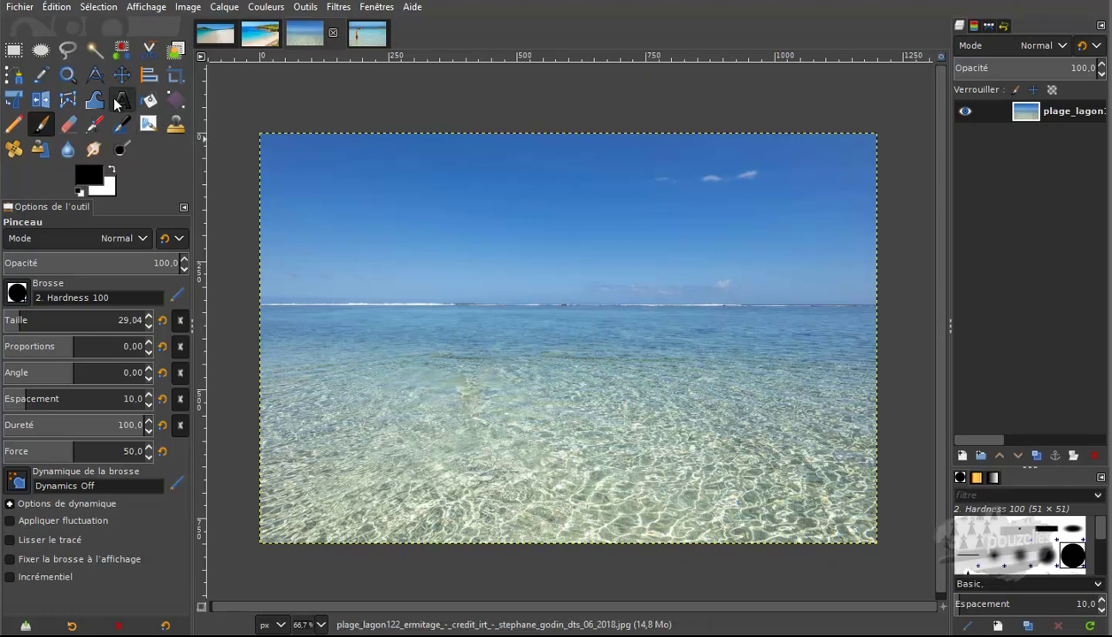
With the Clone tool at size 92.09, cover the traces where the woman stood using water sampled from both sides
click(175, 127)
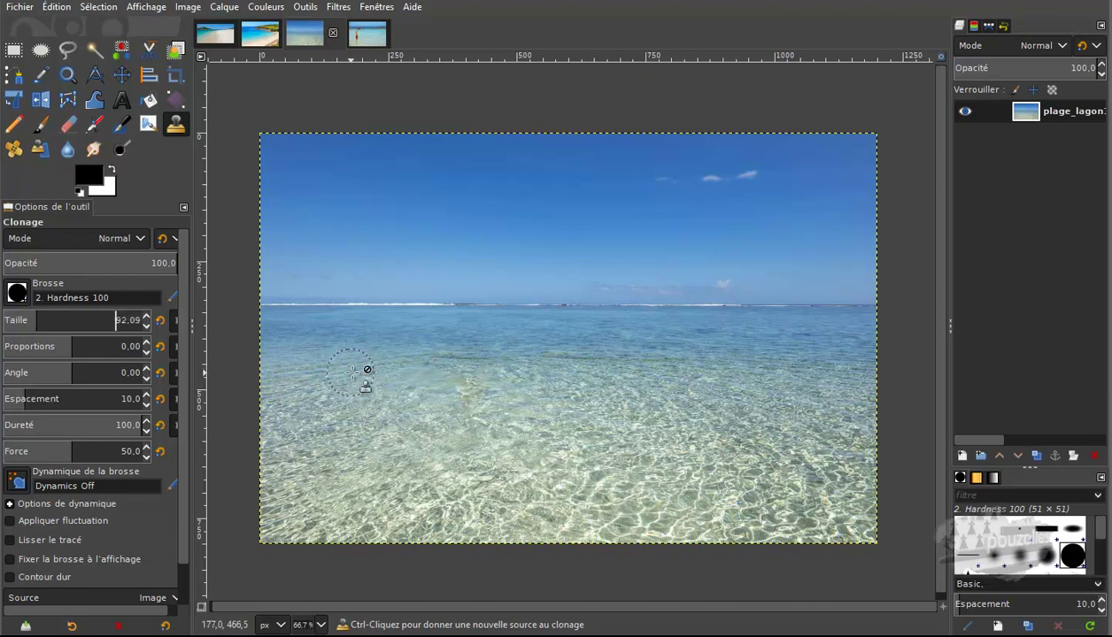
ctrl+click(393, 352)
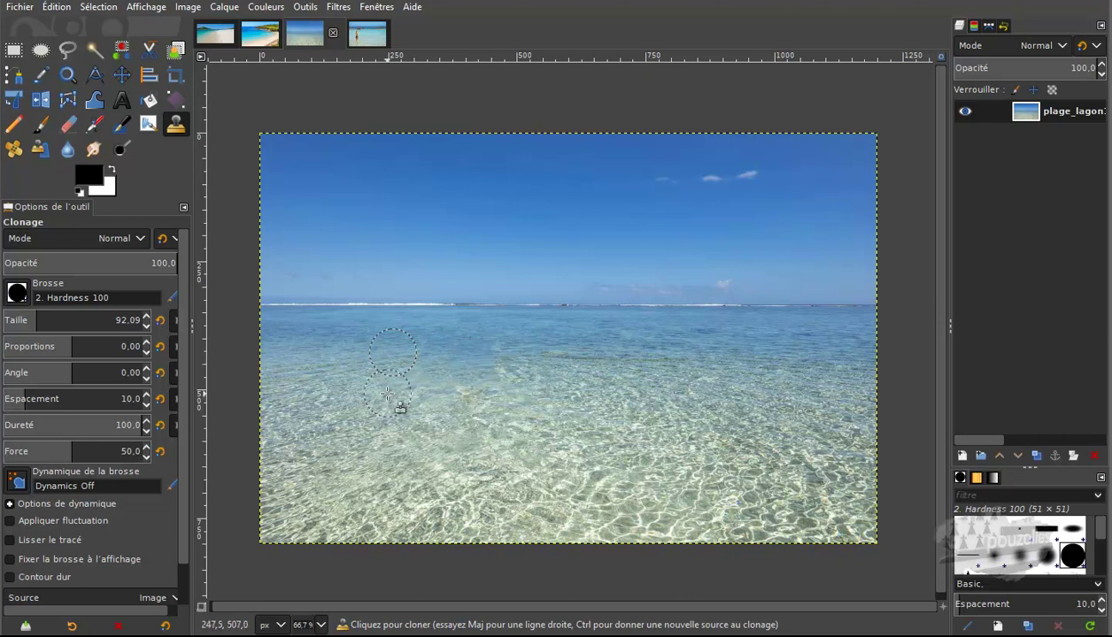
ctrl+click(544, 373)
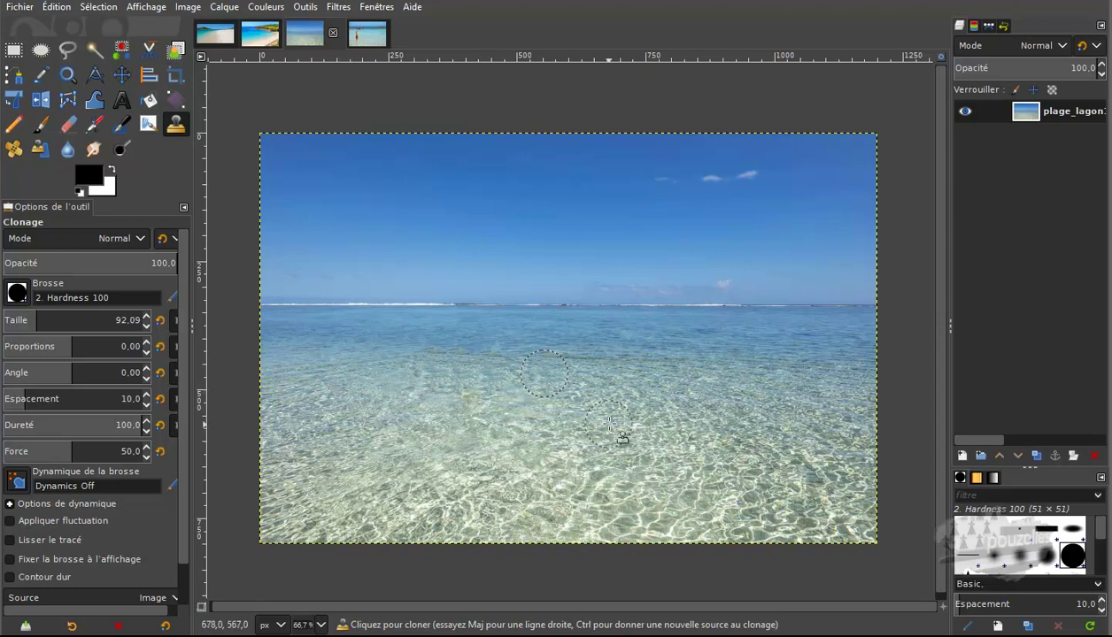
Try to clone brighter foreground water over the area where the woman stood, and undo that stroke
ctrl+click(556, 429)
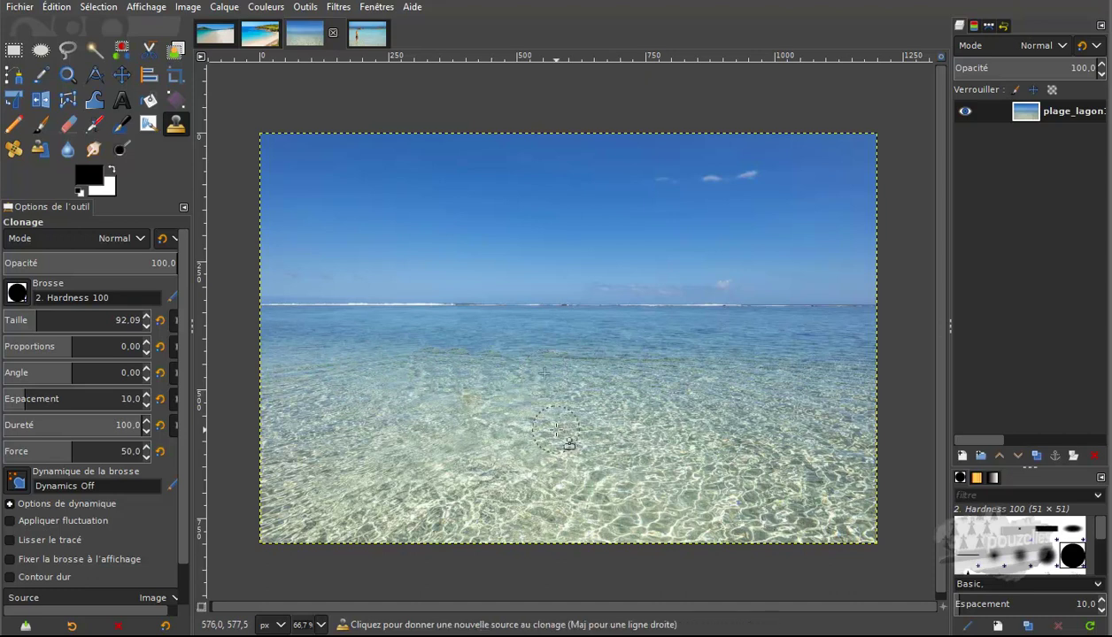
click(442, 378)
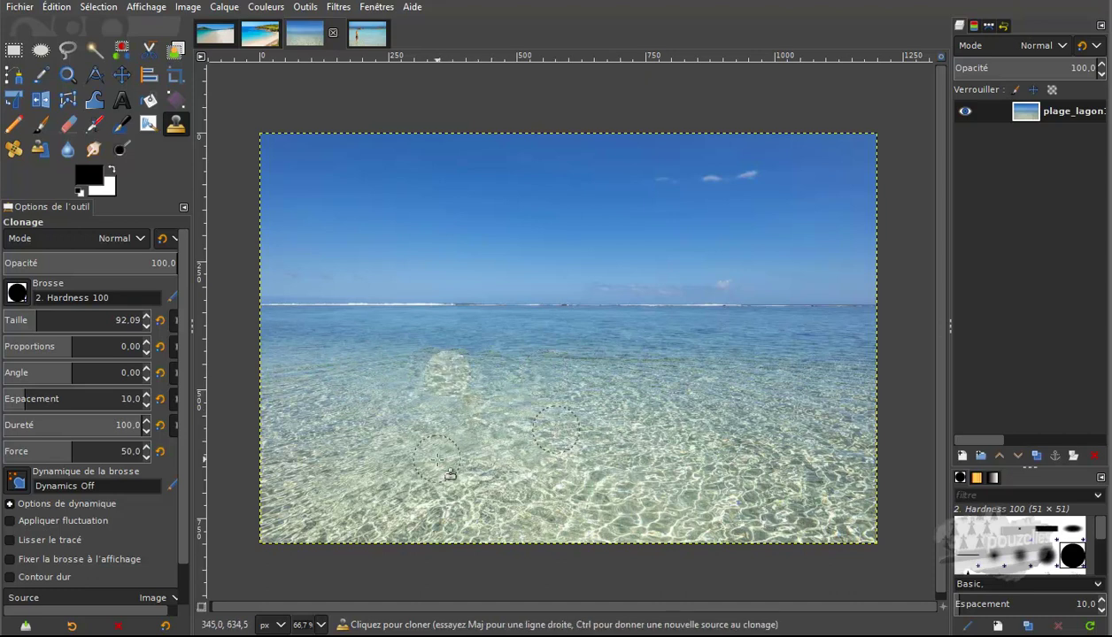
click(53, 8)
click(71, 26)
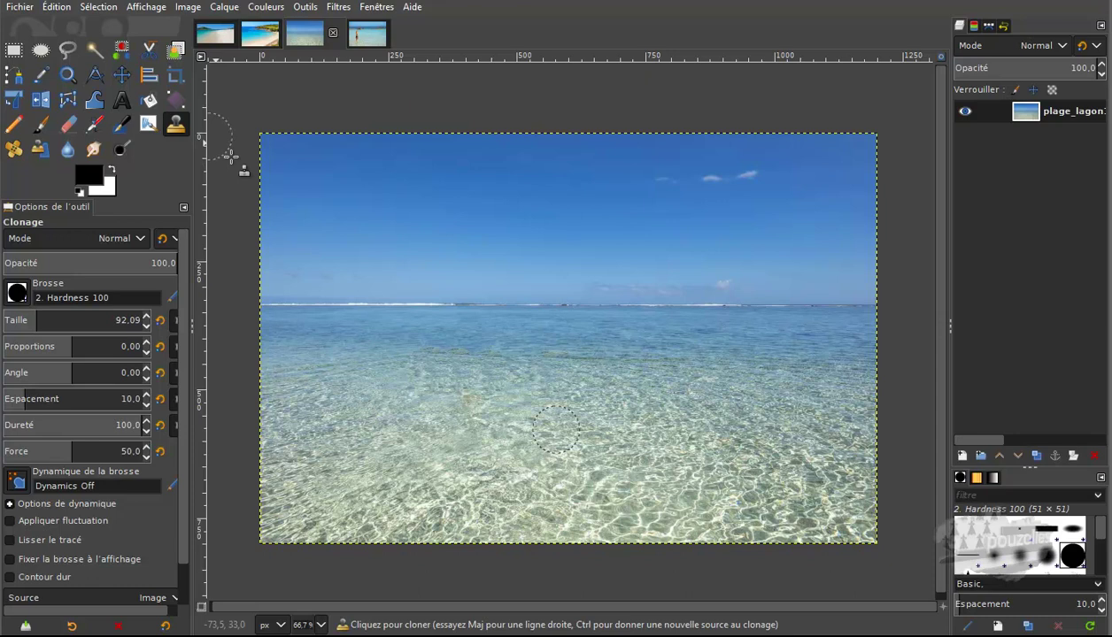
Sample the water farther to the left of the retouched area and clone it over the remaining traces
ctrl+click(352, 370)
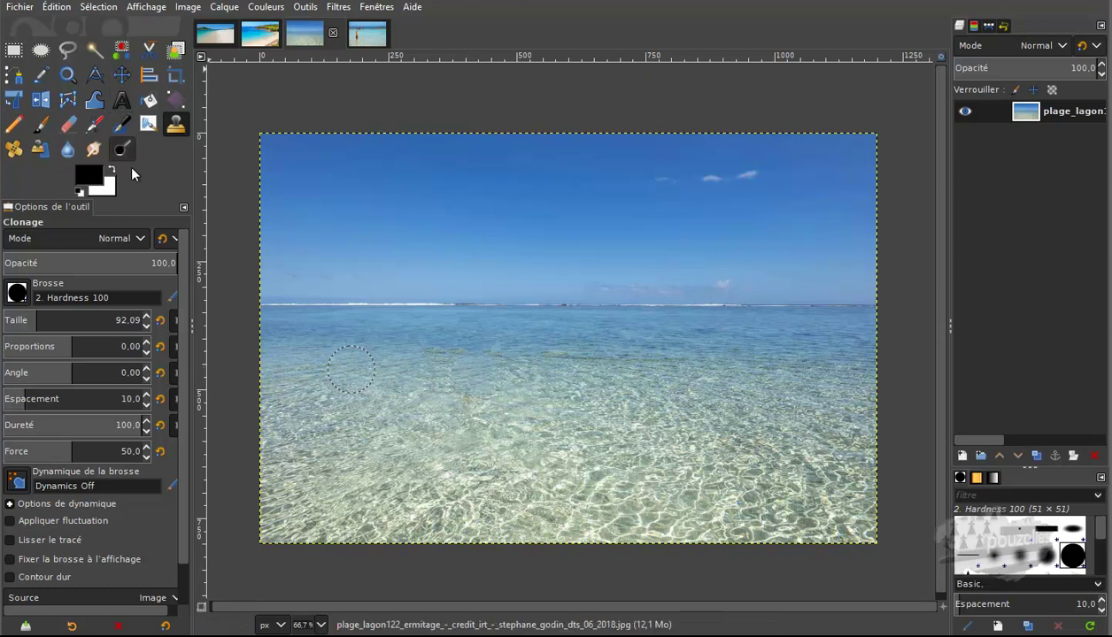
Open the 4-sperone image and paint black over the standing woman from her hair down to the water with the Paintbrush
click(367, 35)
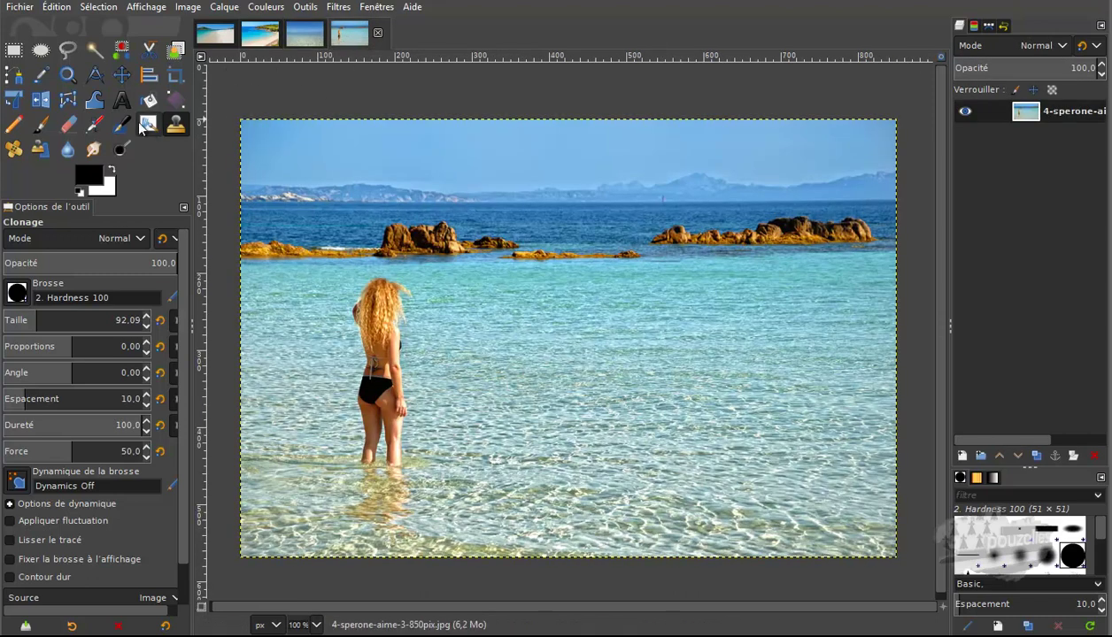
click(39, 124)
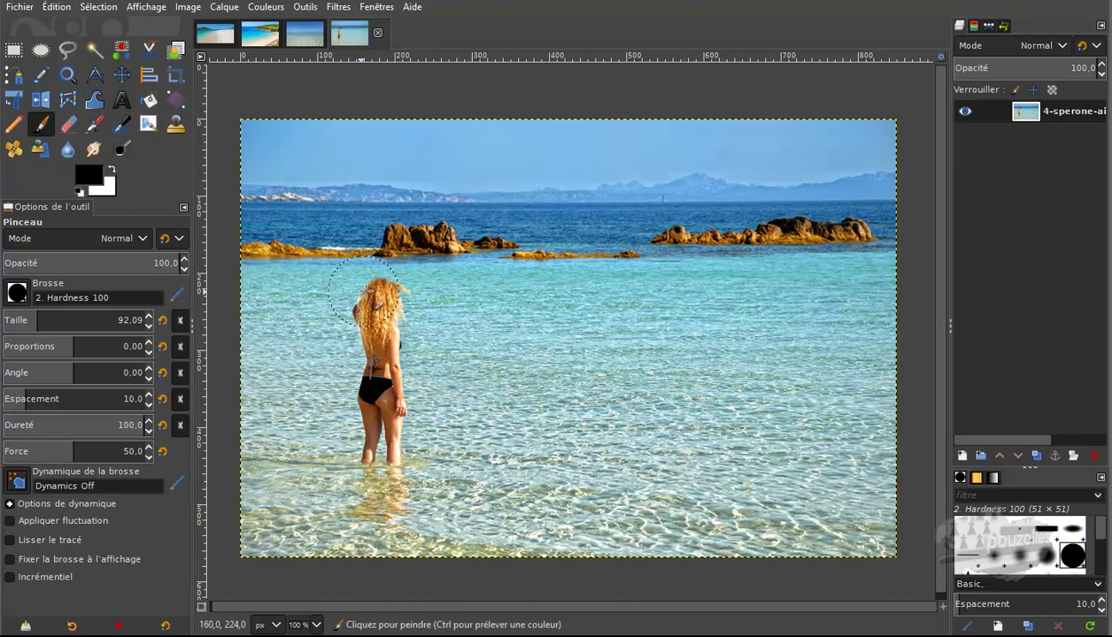
click(382, 307)
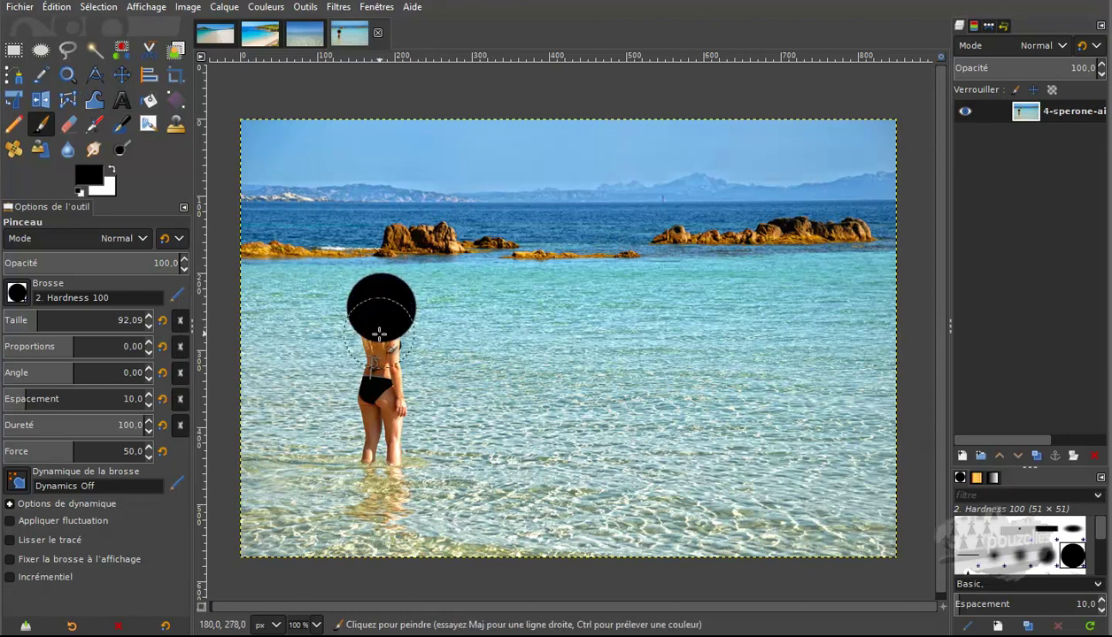
click(379, 339)
click(378, 370)
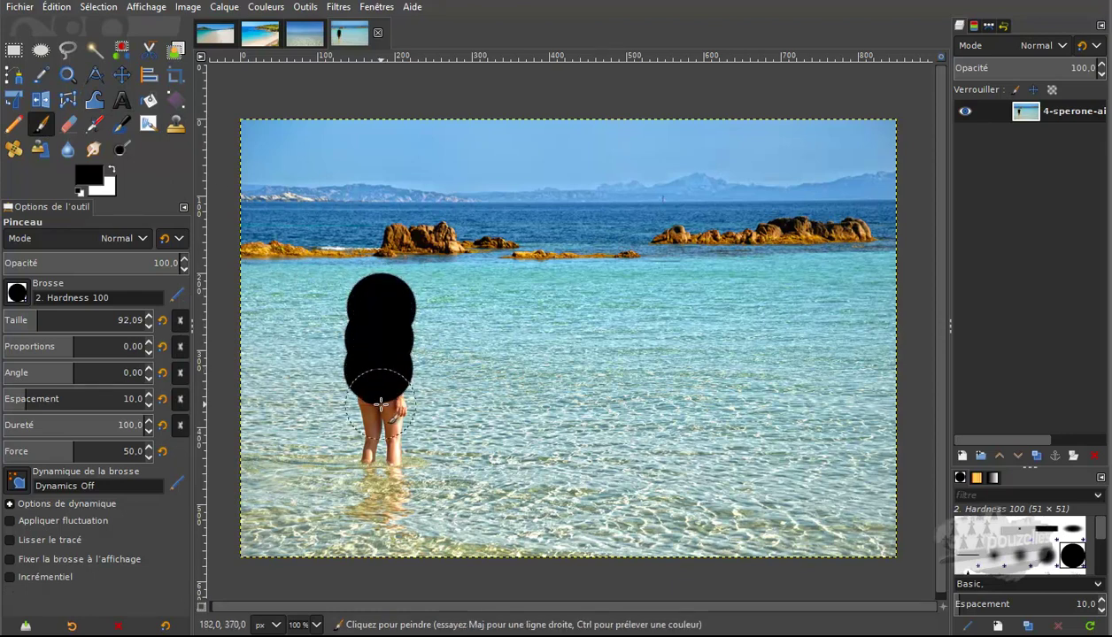
click(379, 403)
click(379, 434)
click(383, 484)
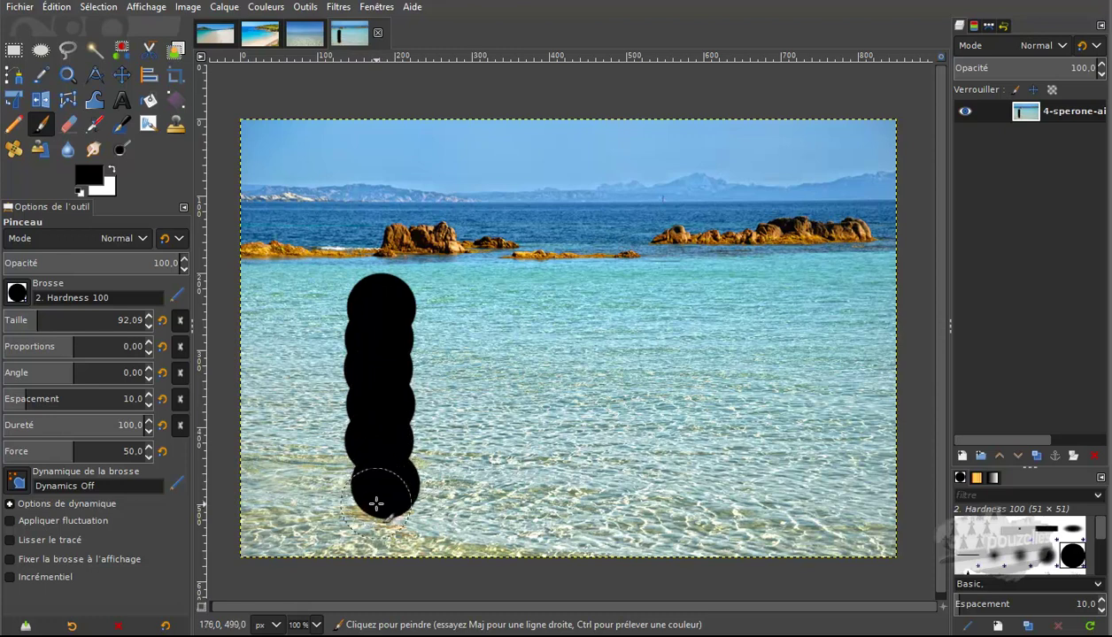
Extend the black paint over the woman's reflection and the adjoining foreground water, and repeat the G'MIC inpainting
click(371, 500)
click(398, 517)
click(425, 546)
drag(431, 553, 496, 558)
click(335, 9)
click(351, 27)
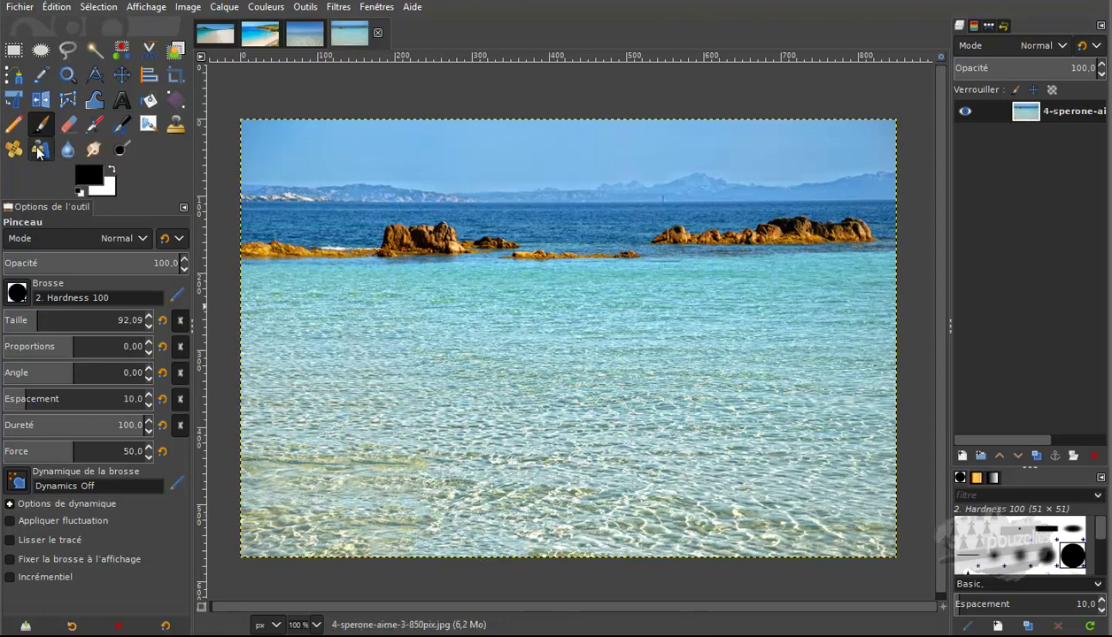
Clone nearby foreground water over the inpainting flaws where the reflection was, and finish on the Move tool
click(176, 125)
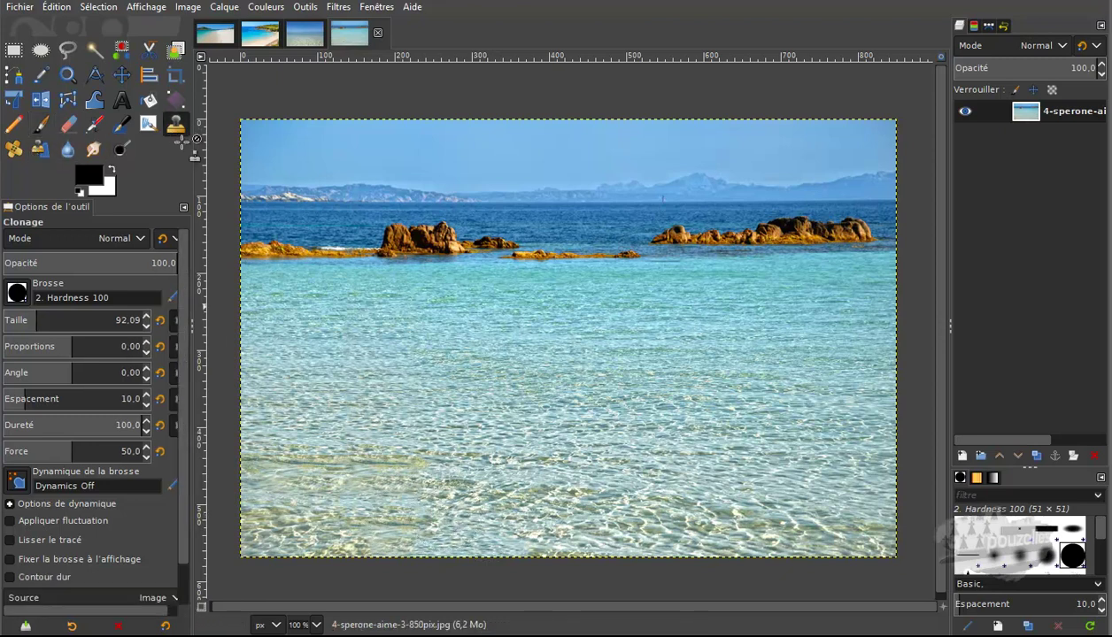
ctrl+click(447, 534)
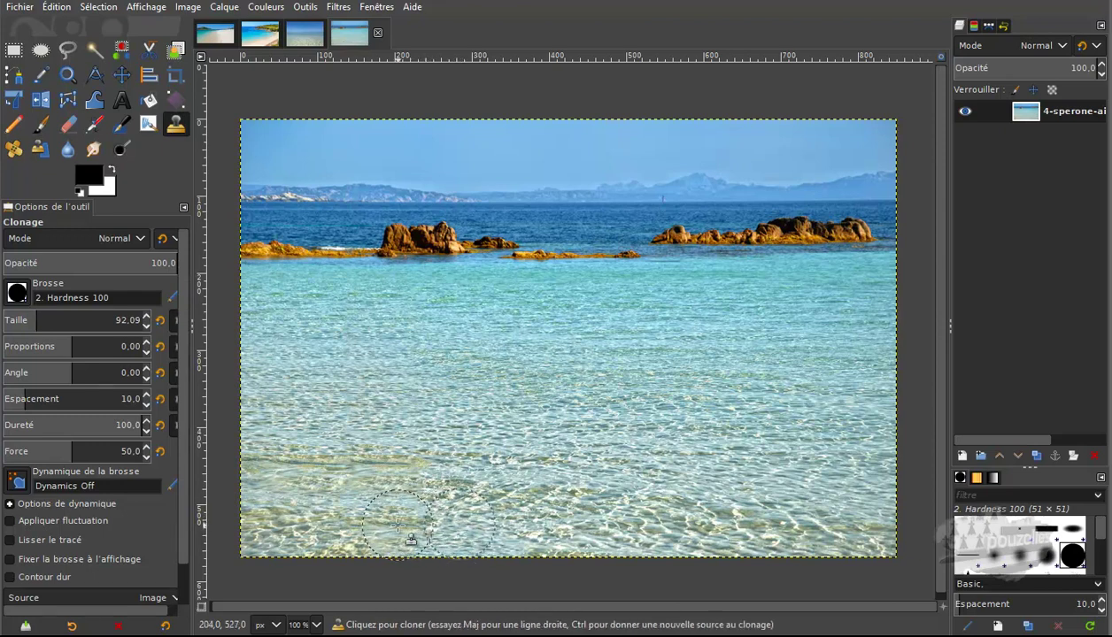
click(398, 526)
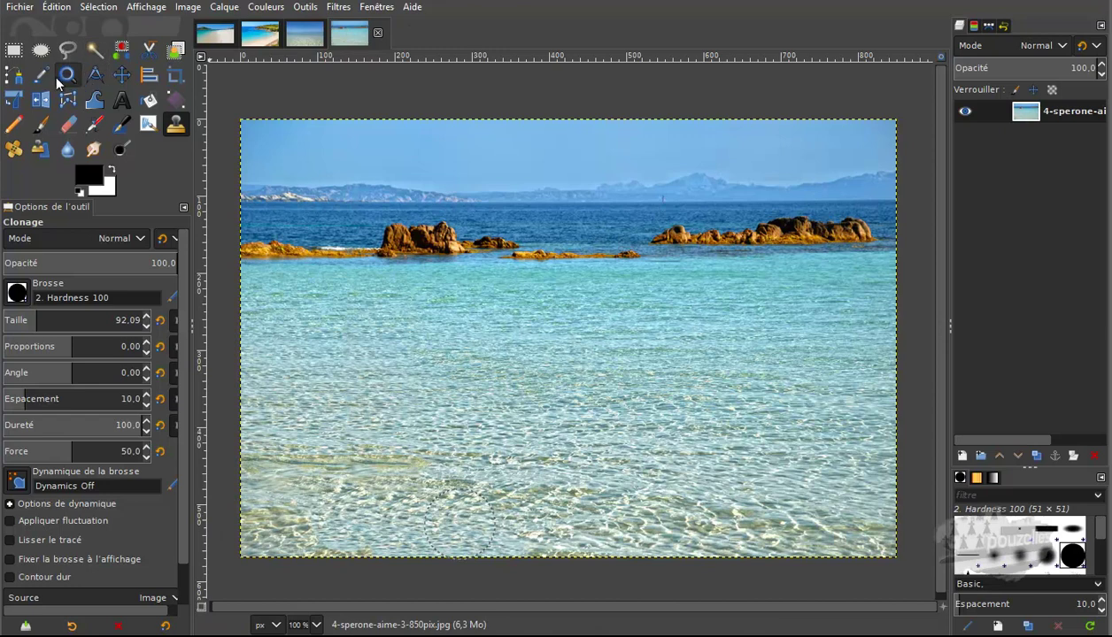
click(122, 75)
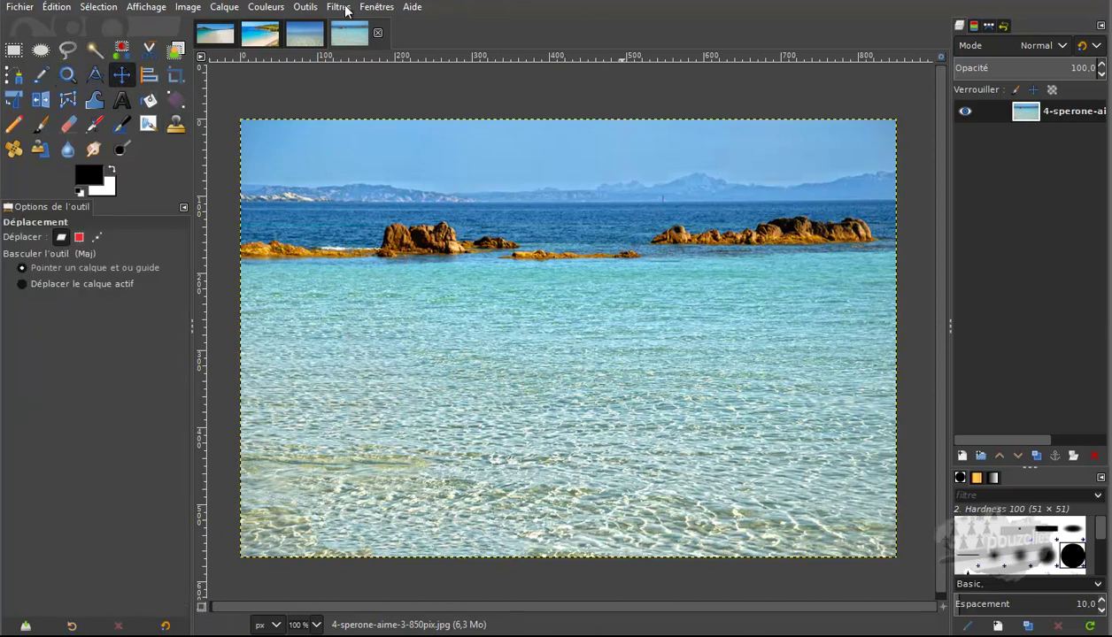
click(341, 8)
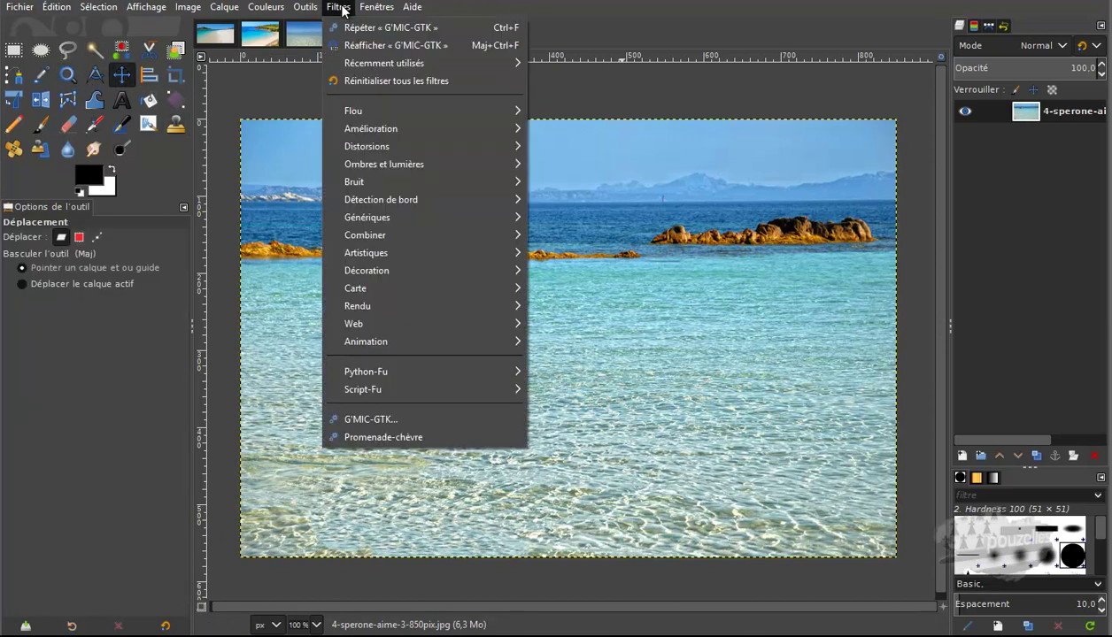
Try other Mask dilation values in G'MIC's Inpaint [multi-scale] filter, ending at 3, and close it without applying
click(398, 411)
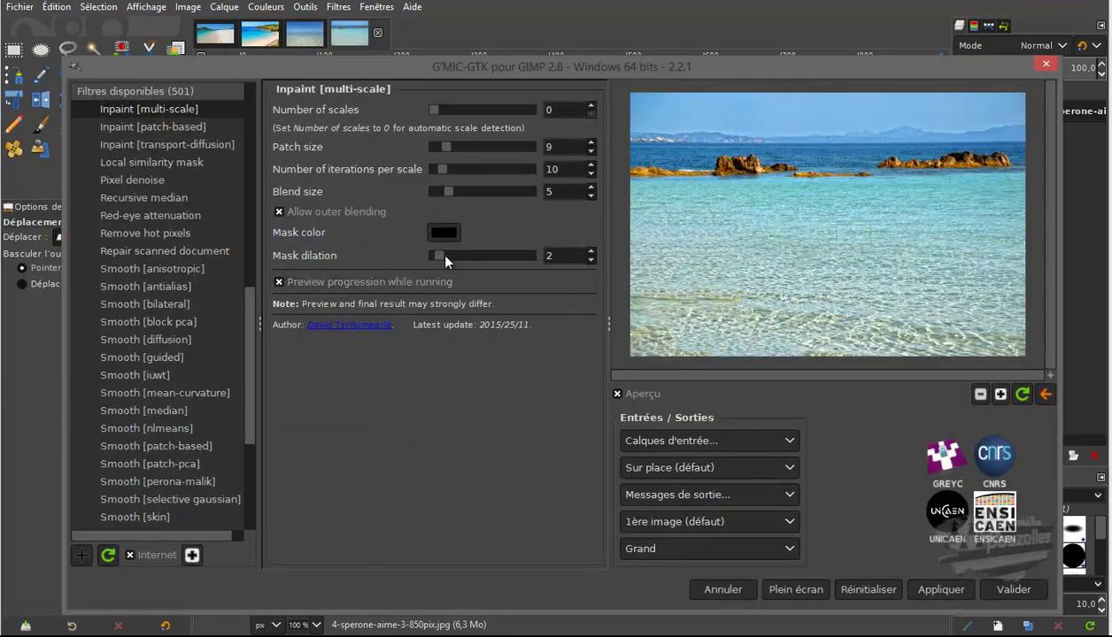
drag(437, 256, 434, 256)
click(589, 252)
click(1044, 65)
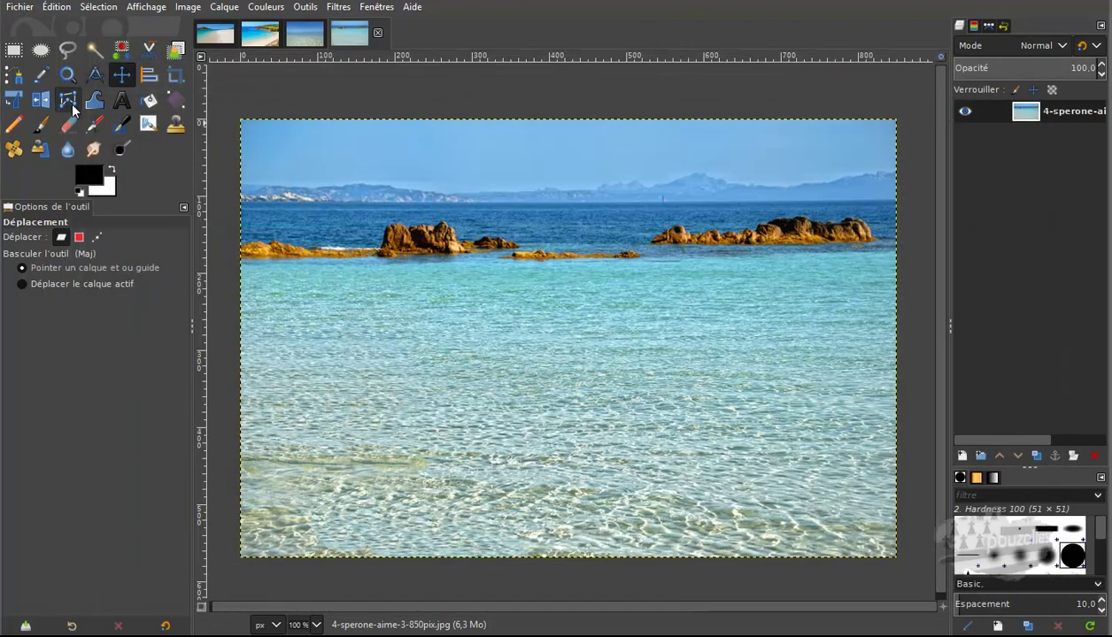
Paint black over the rock group on the right of the photo with the Paintbrush at size 52.54
click(40, 124)
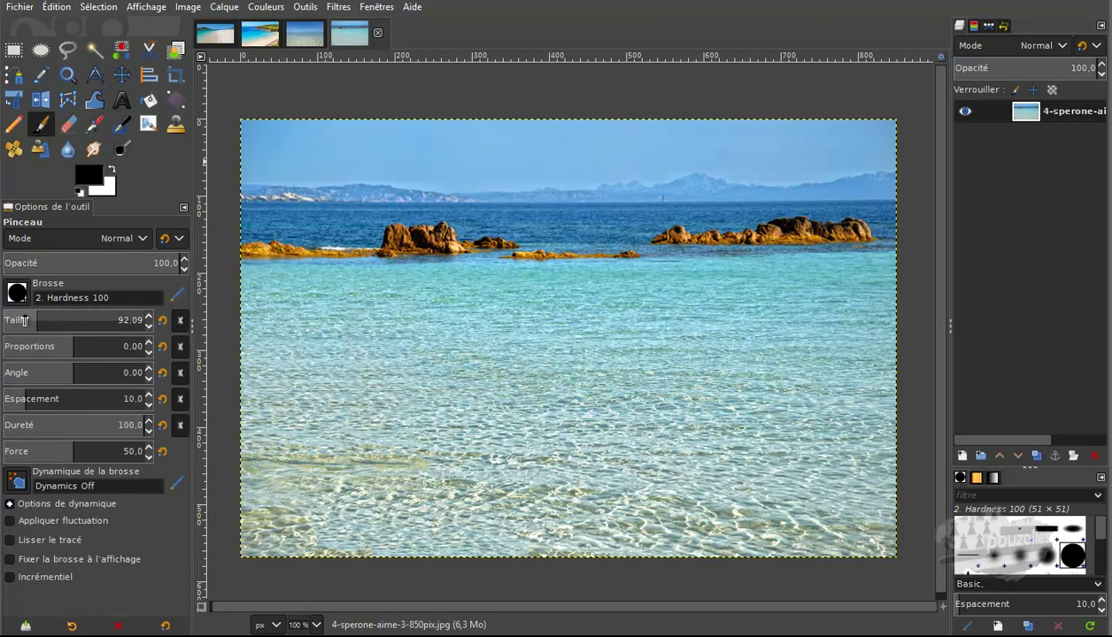
click(24, 320)
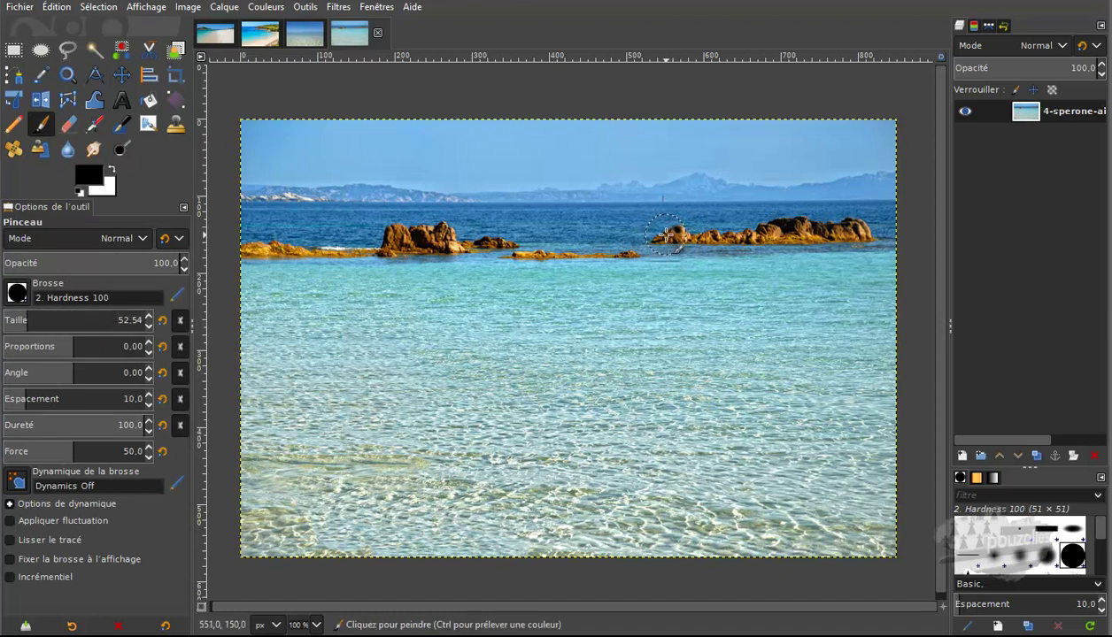
drag(664, 226, 873, 229)
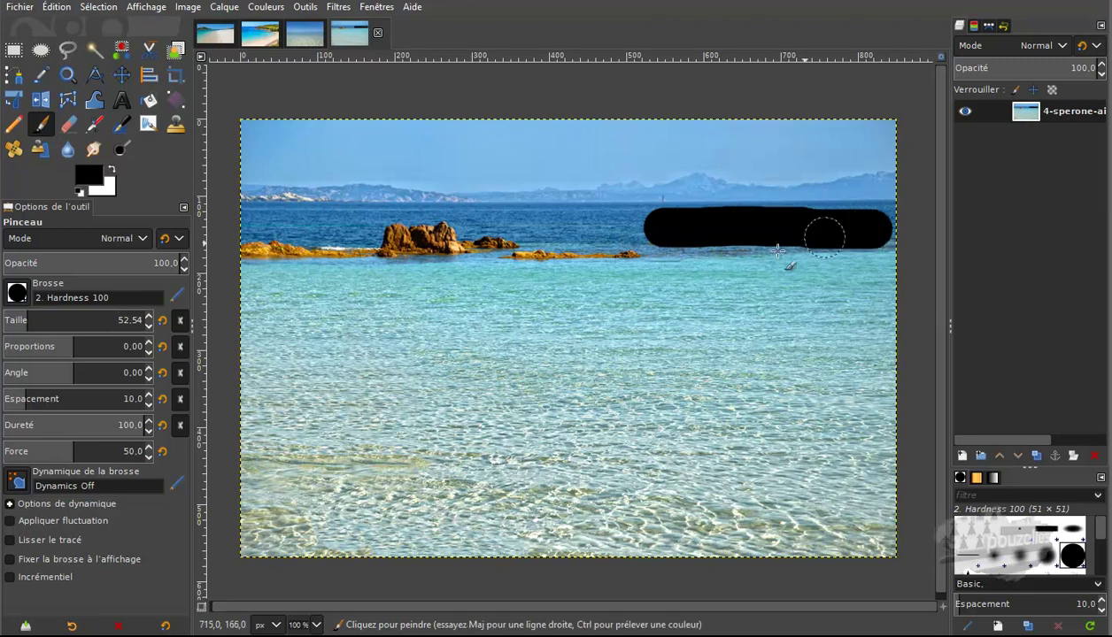
Apply G'MIC's Inpaint [multi-scale] to the painted rocks with Mask dilation set to 1
click(333, 9)
click(397, 416)
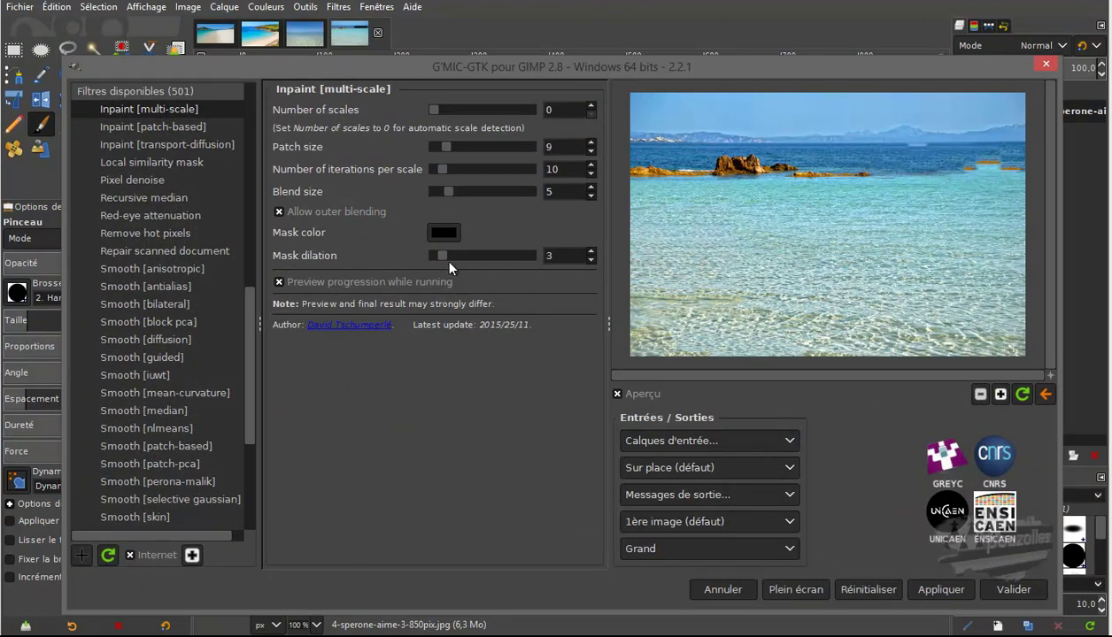
drag(443, 256, 439, 257)
click(1014, 590)
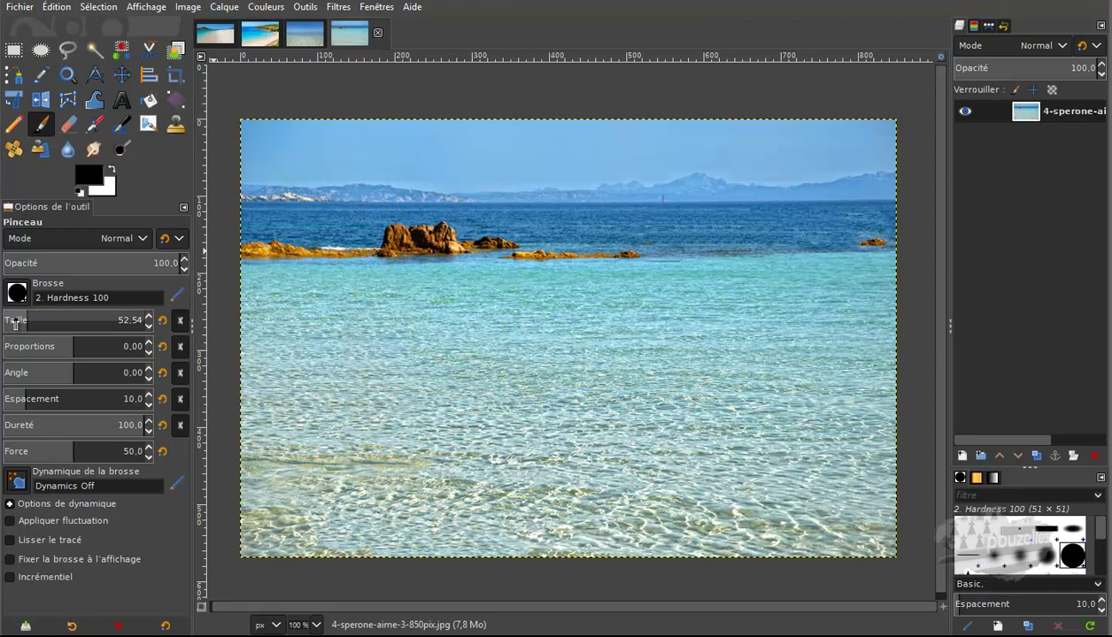
Paint black over the small leftover rock near the photo's right edge at brush size 15.22, and repeat the G'MIC filter
click(18, 317)
drag(863, 241, 885, 241)
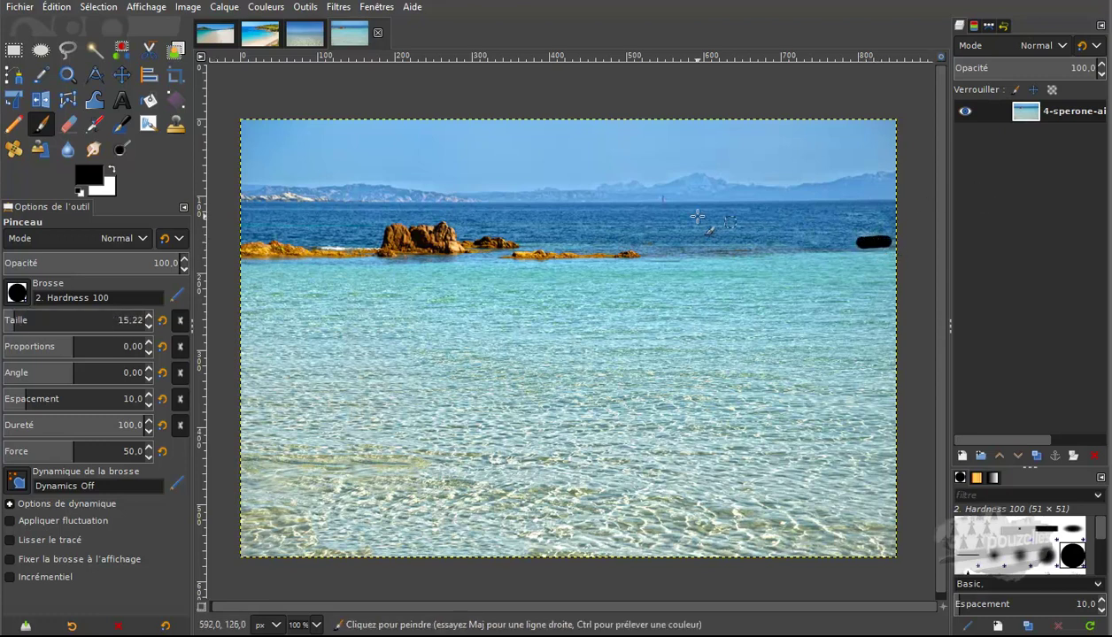
click(341, 7)
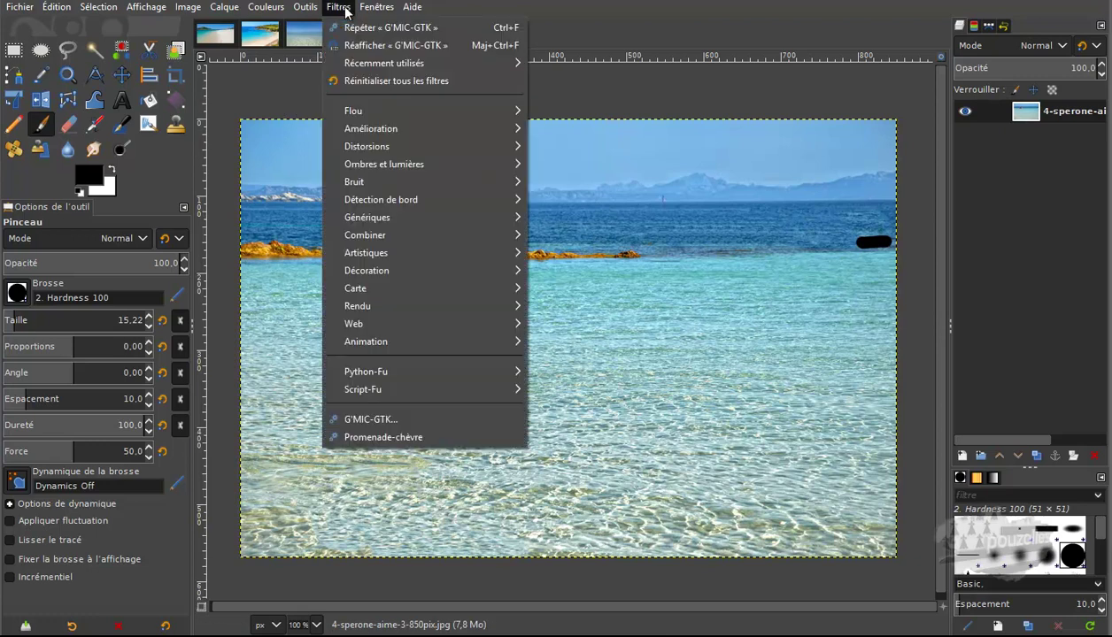
click(354, 27)
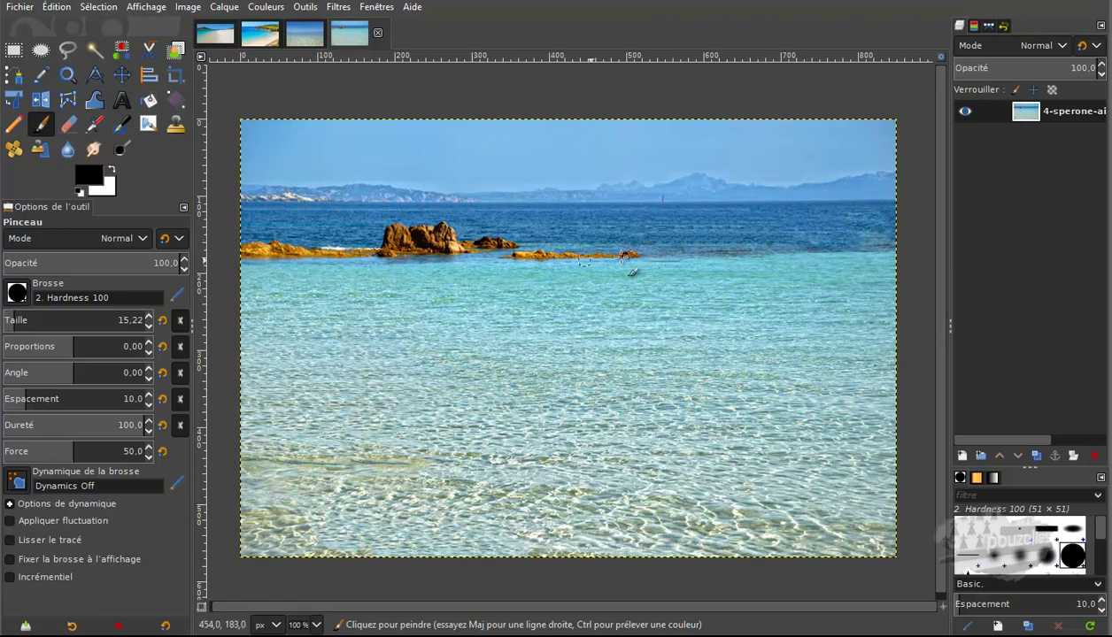
Undo both inpaintings and both black brush strokes over the rocks on the right of the photo
click(58, 7)
click(63, 29)
click(53, 8)
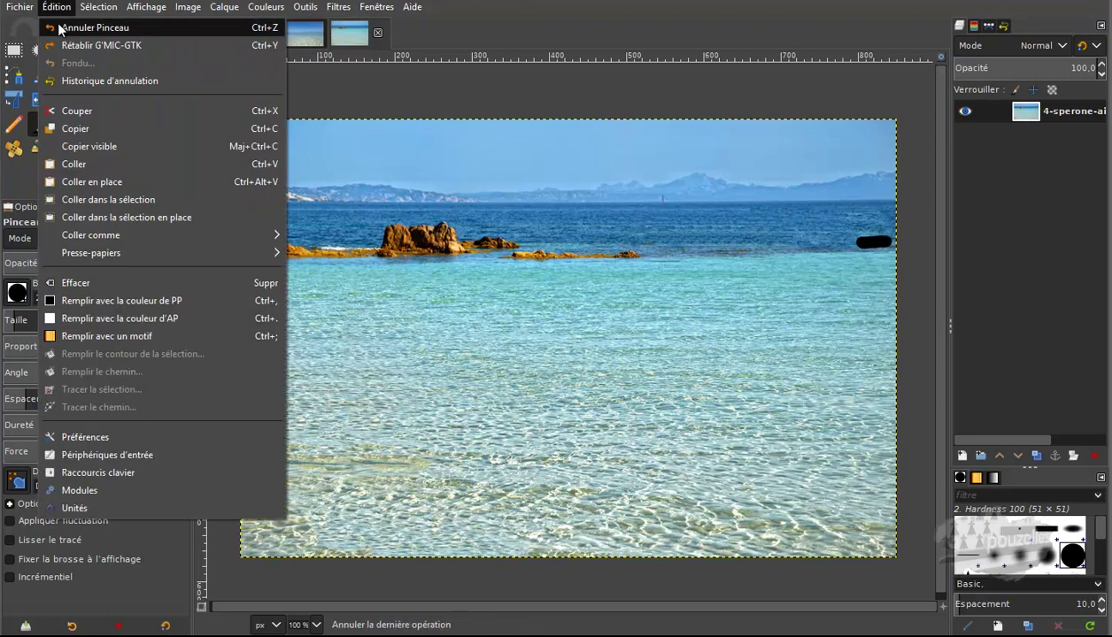
click(64, 28)
click(55, 9)
click(60, 29)
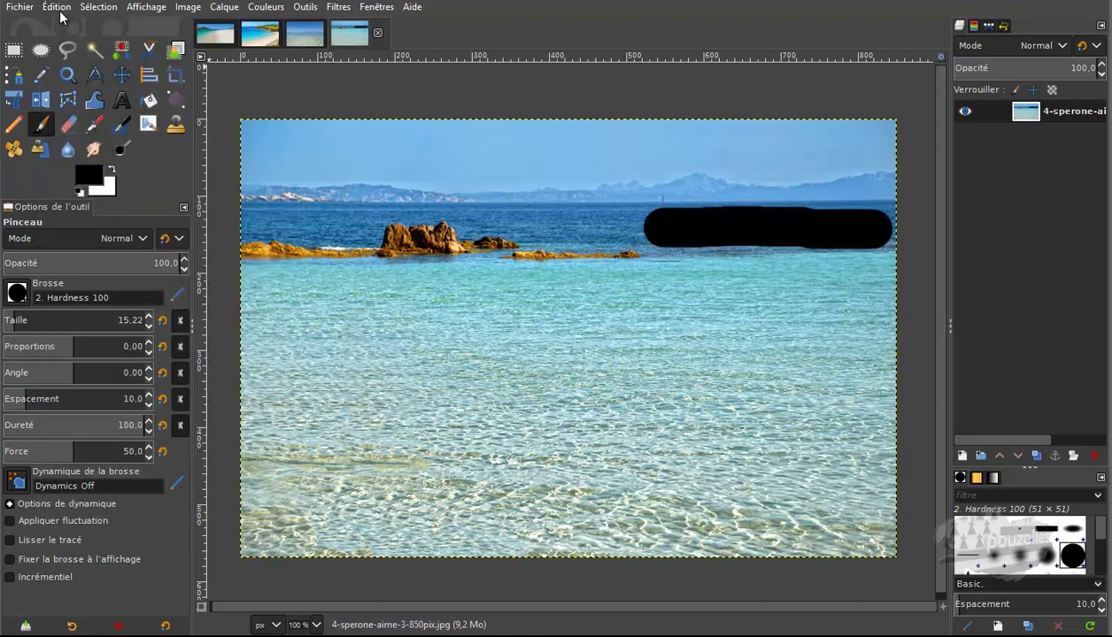
click(59, 7)
click(71, 30)
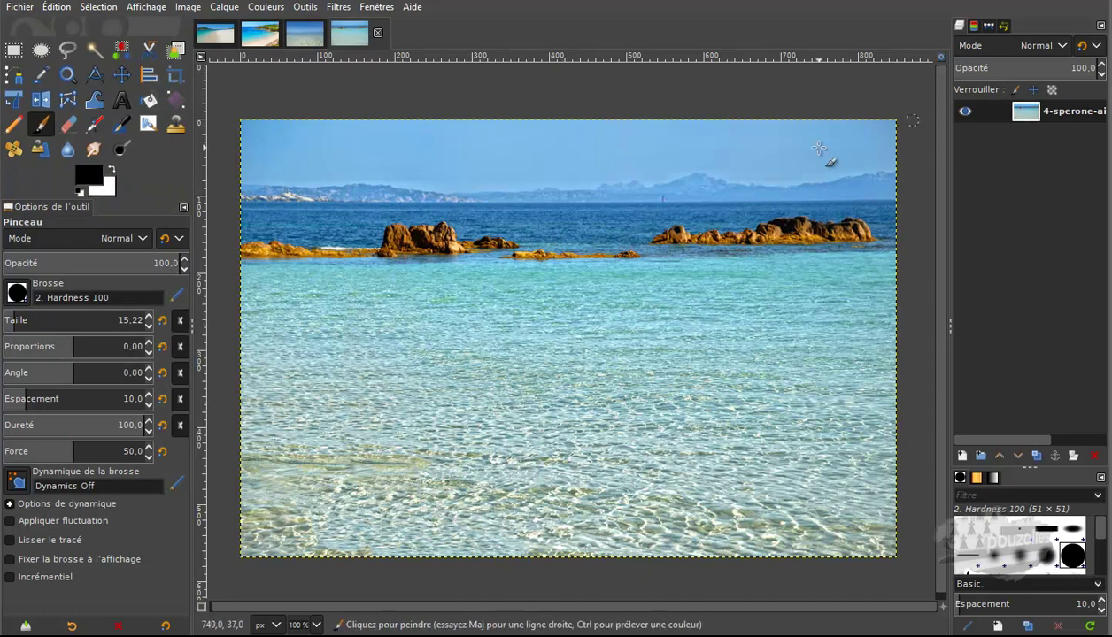
Reopen the G'MIC-GTK filter and collapse the Repair and Faves categories to show the full list of filter families
click(338, 7)
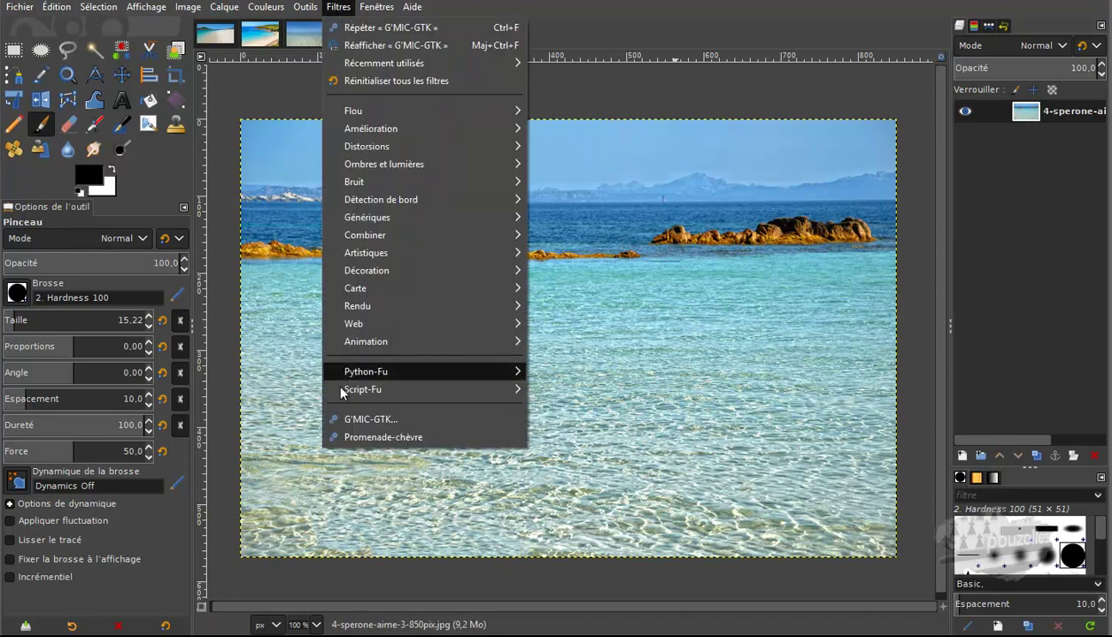
click(372, 421)
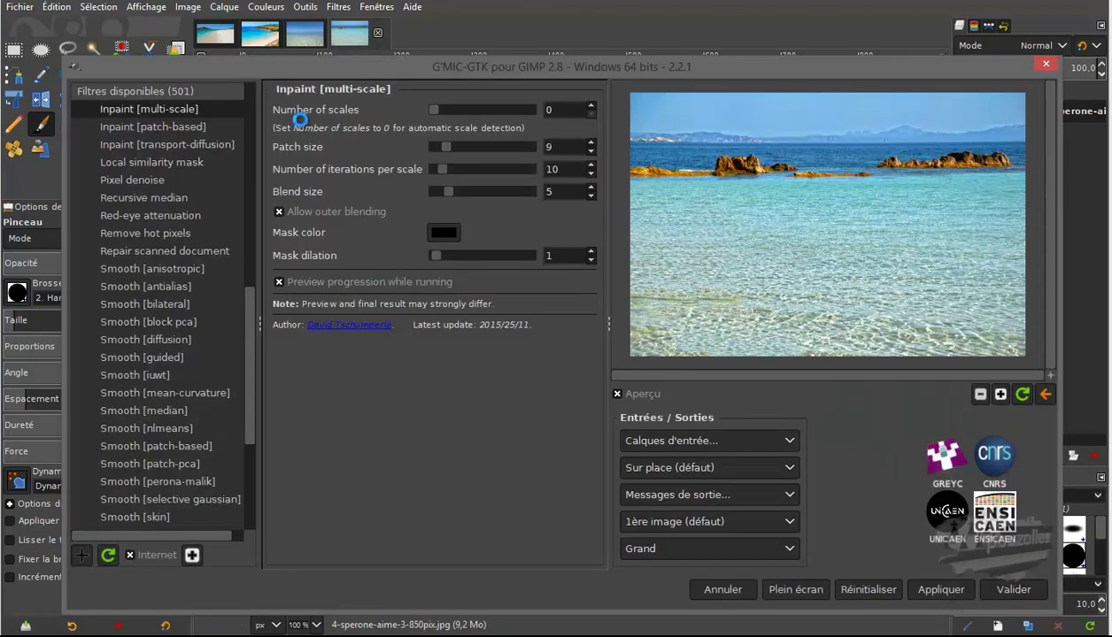
scroll(252, 284, up, 3)
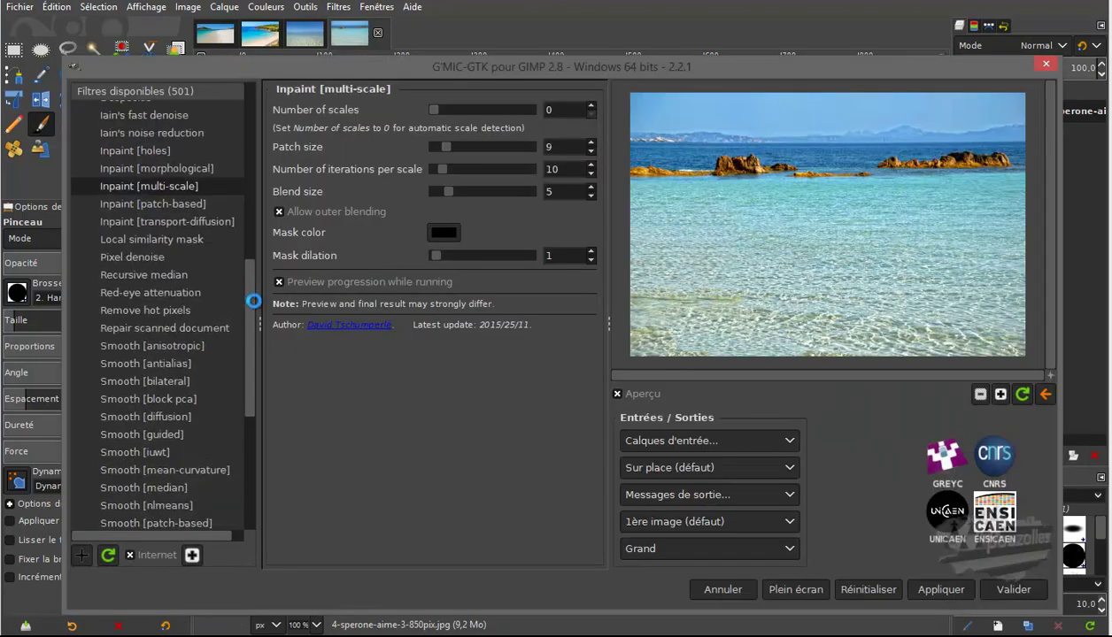
drag(255, 271, 250, 226)
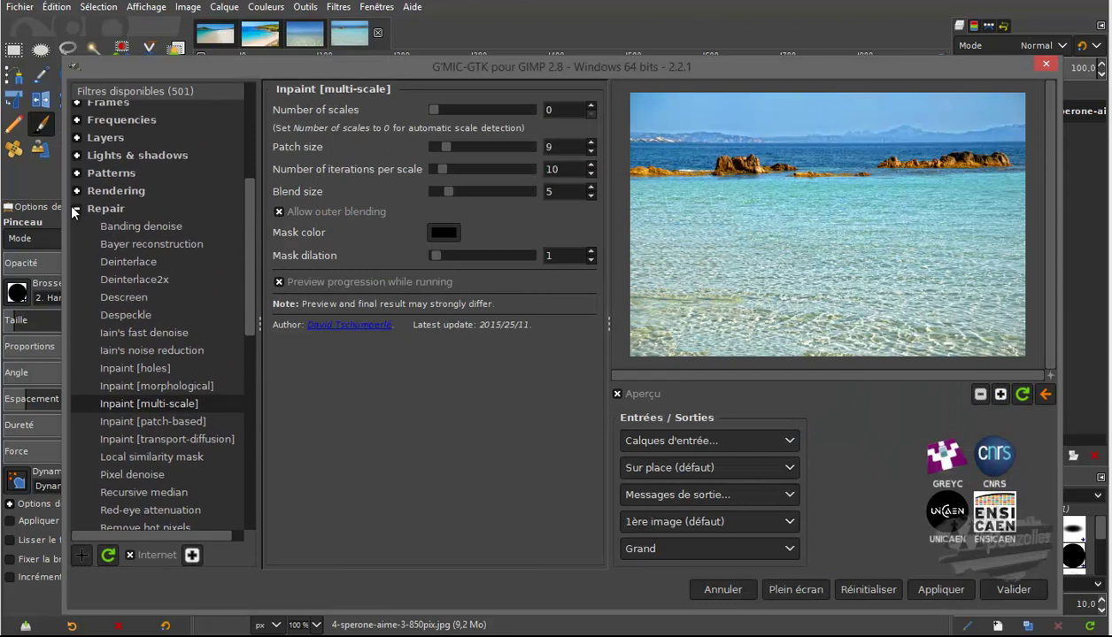
click(76, 209)
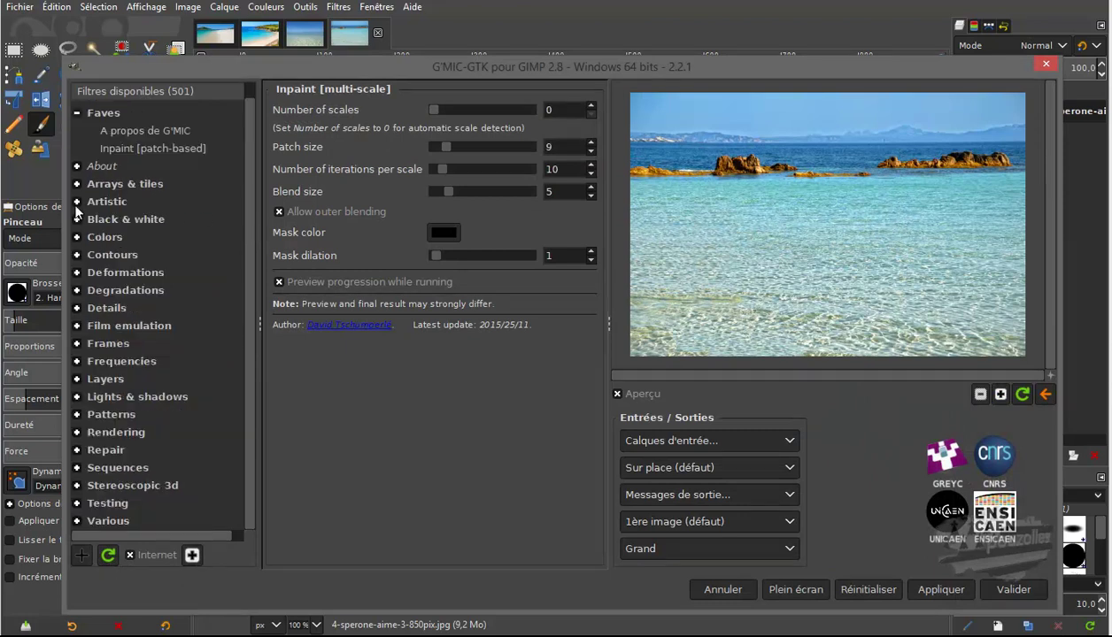
click(75, 111)
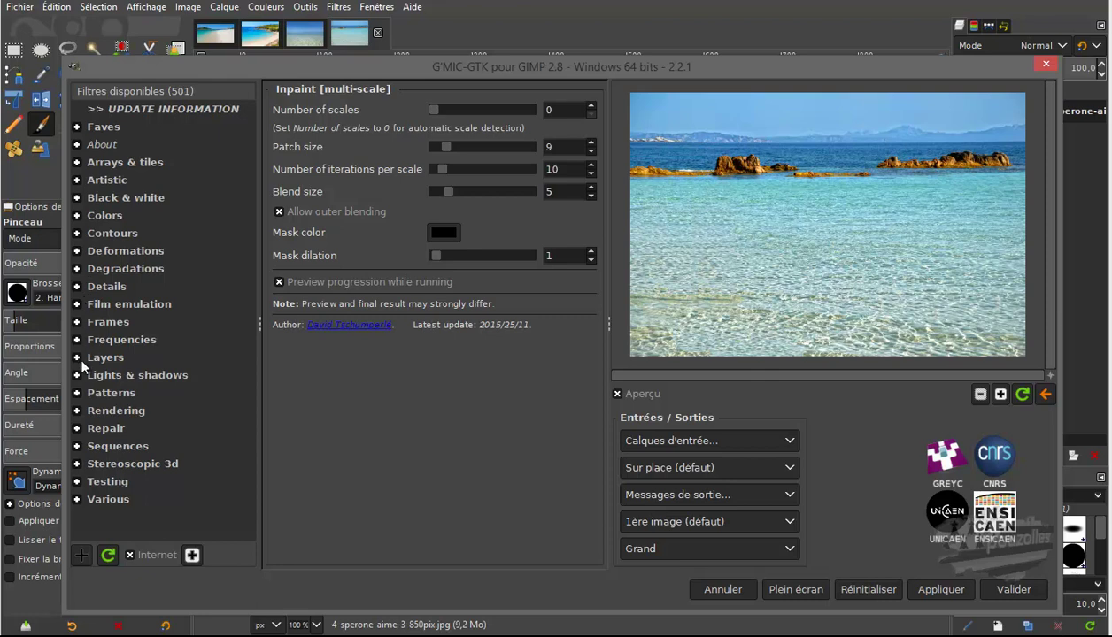
Preview the Bayer filter and Box fitting from the Patterns category, with Box fitting's Minimal size at 1 and Maximal size at 10
click(76, 395)
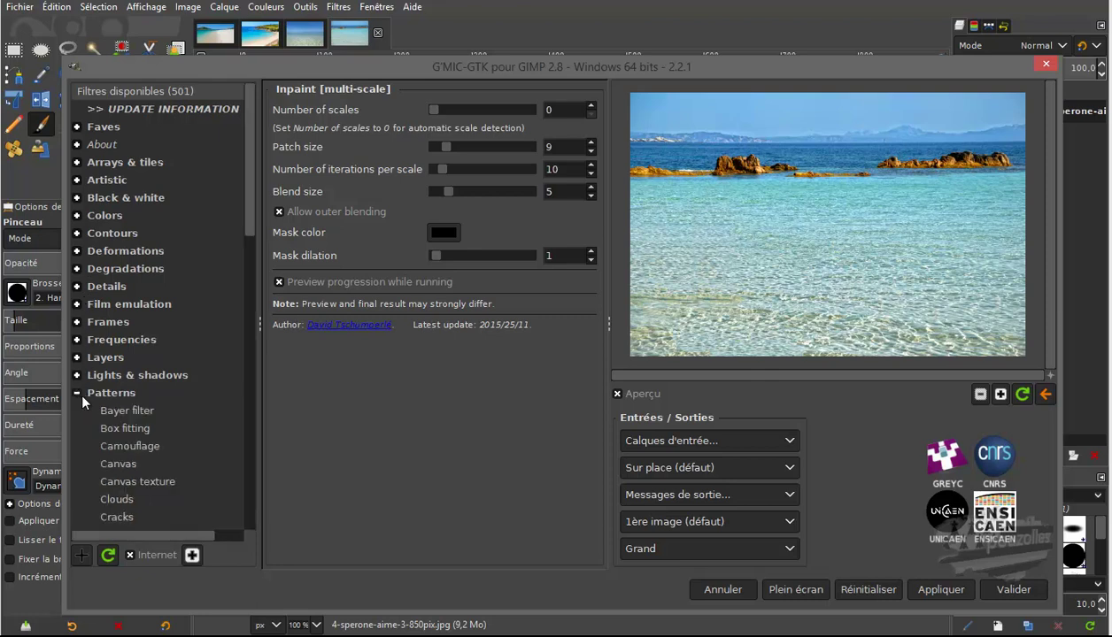
click(125, 411)
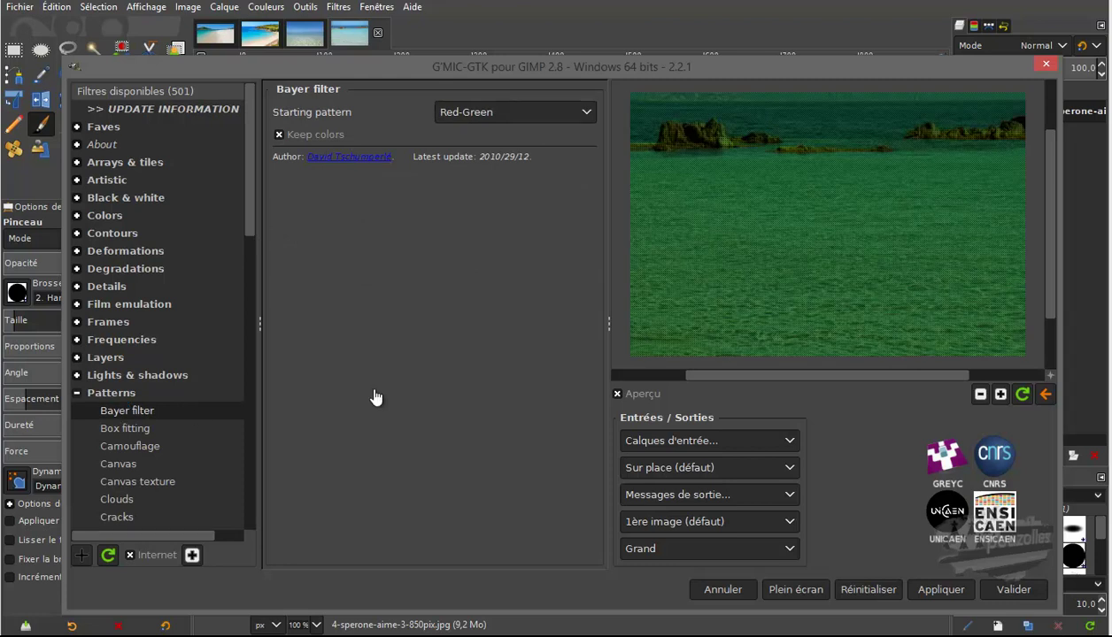
click(120, 428)
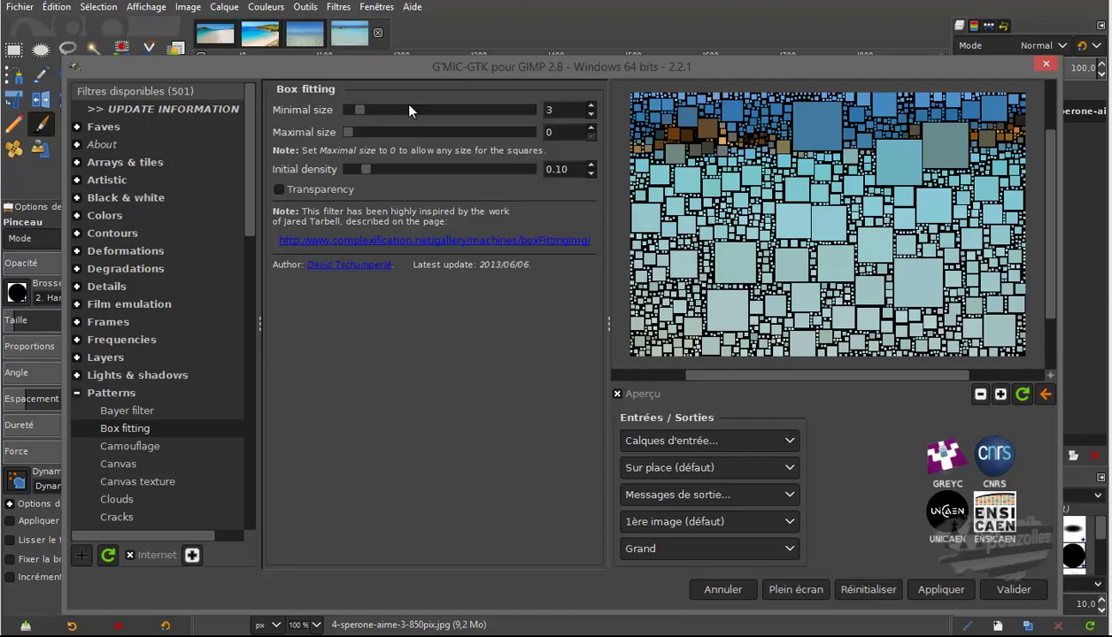
mouse_move(357, 108)
mouse_down()
mouse_move(416, 105)
mouse_move(351, 107)
mouse_up()
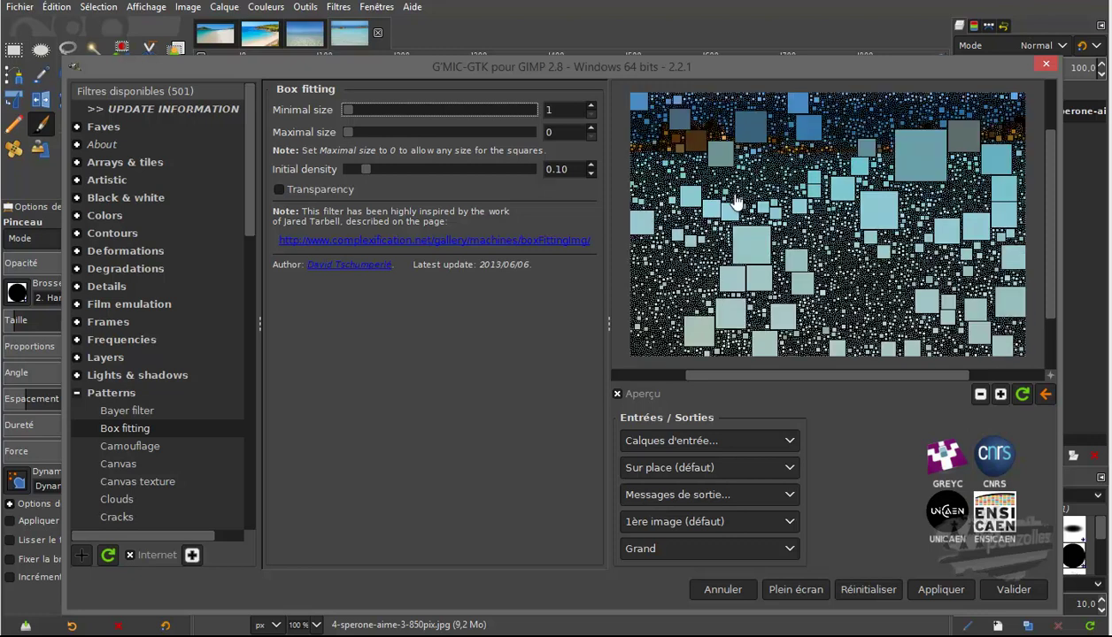
drag(351, 130, 391, 130)
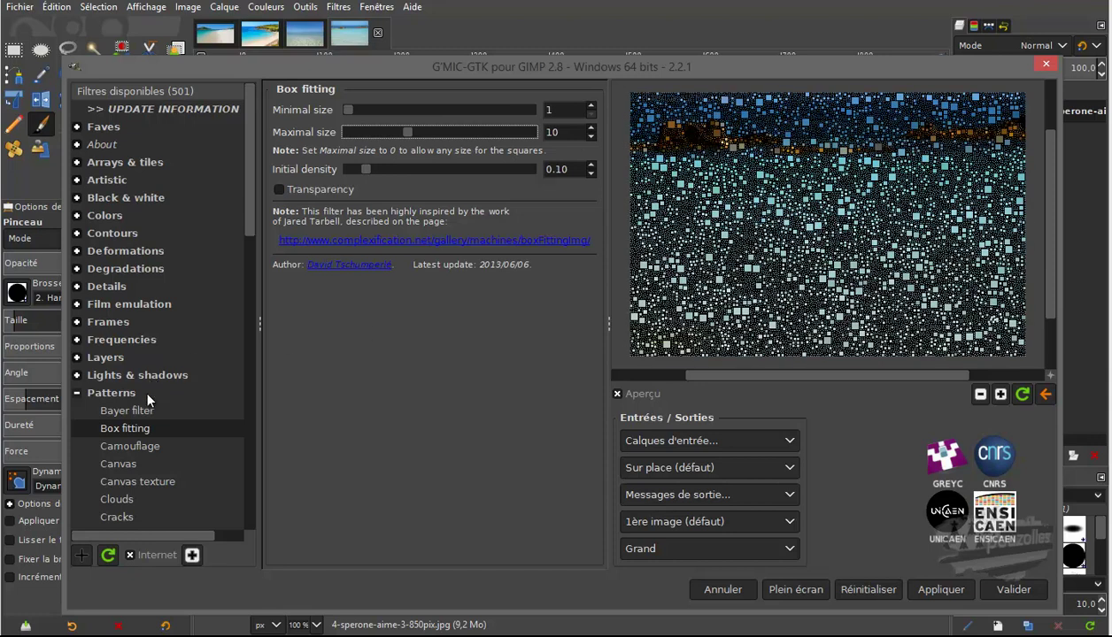
Preview the Camouflage pattern and set its Color 2 to bright green #64CE1E
click(137, 450)
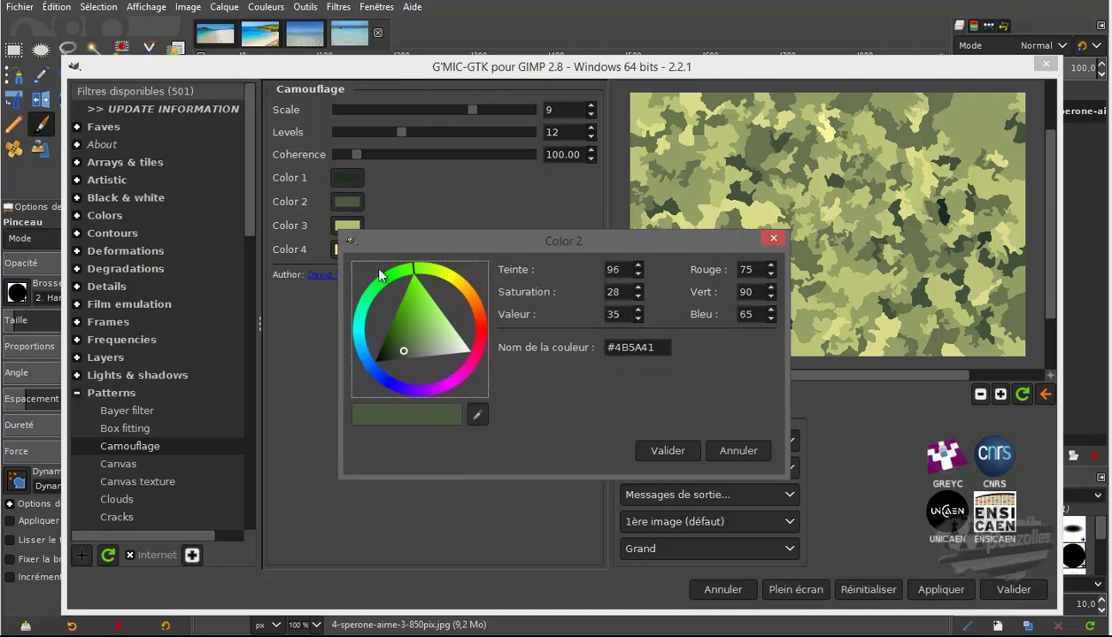
click(413, 302)
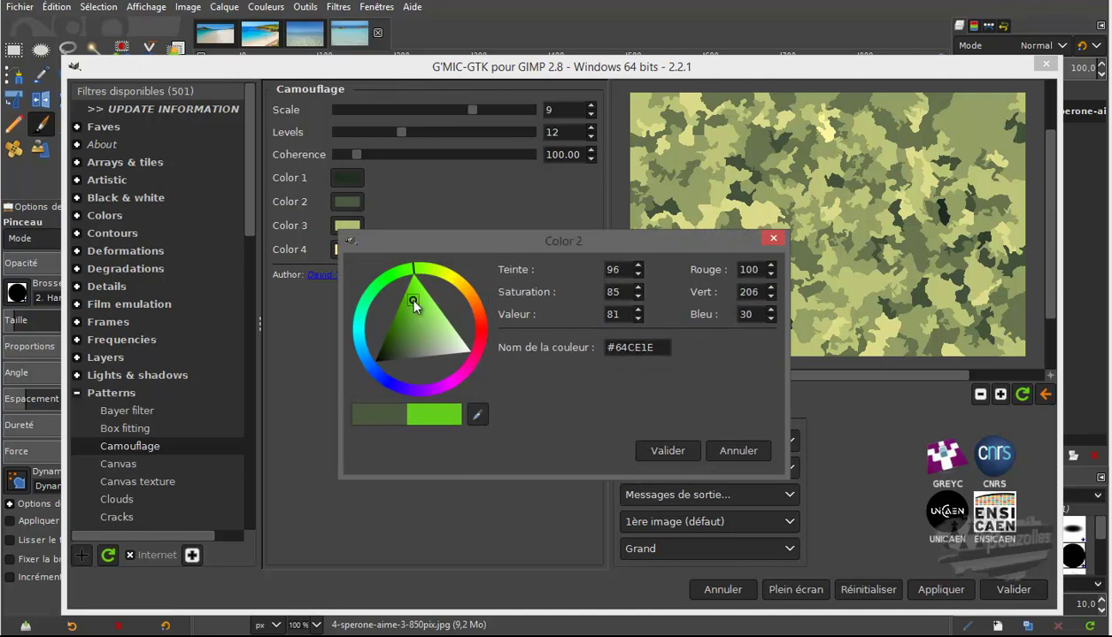
click(668, 452)
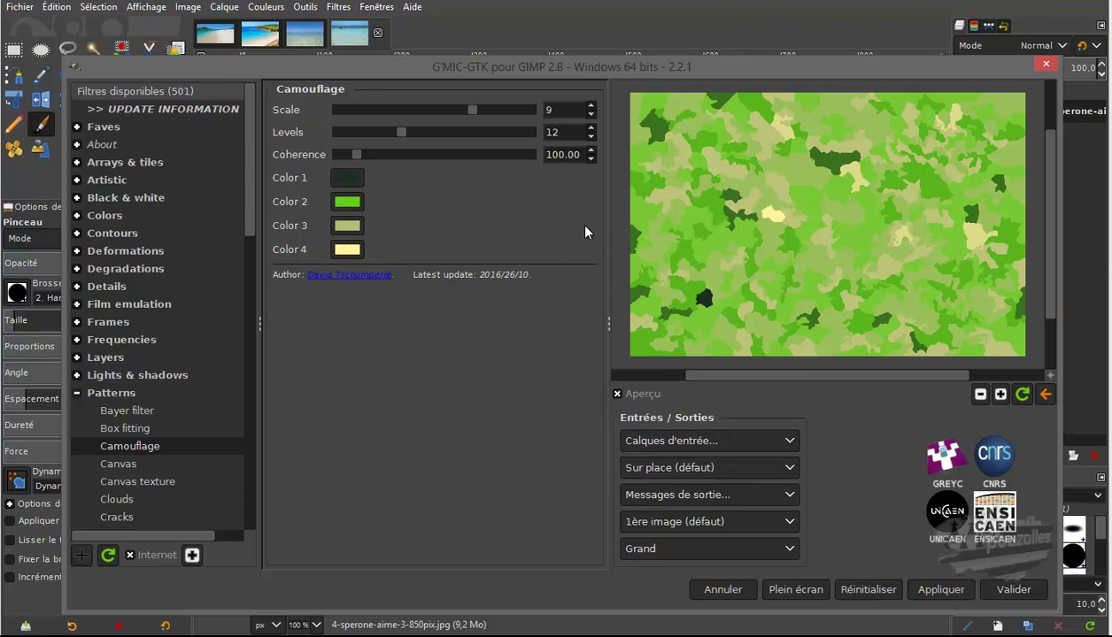
Set the Camouflage pattern's Color 2 to dark green #3B661F and close G'MIC without applying it
click(347, 203)
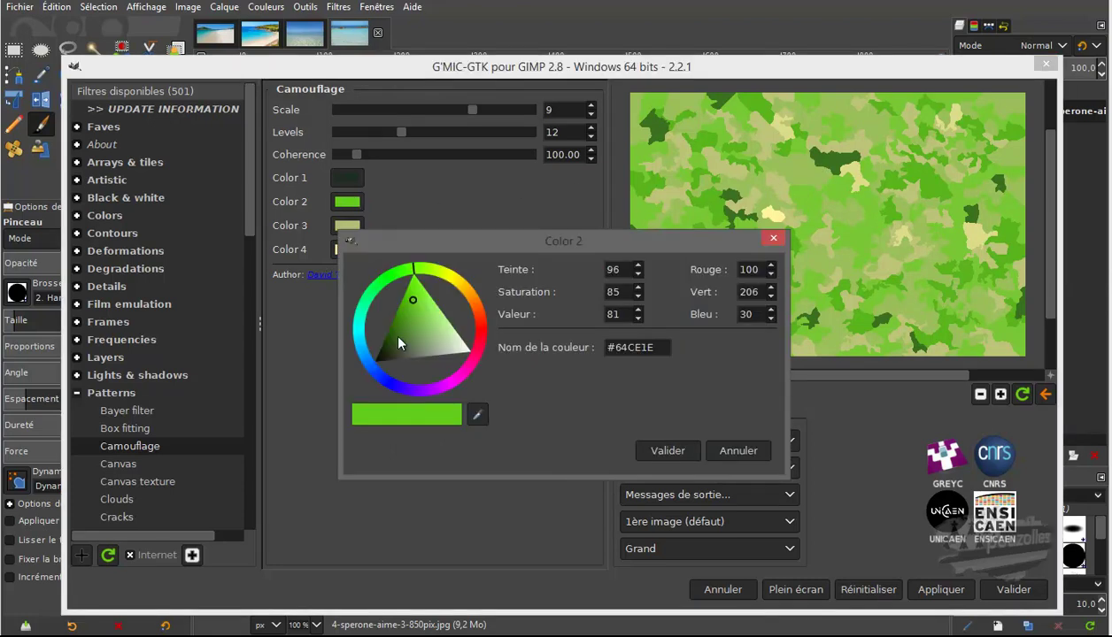
click(399, 337)
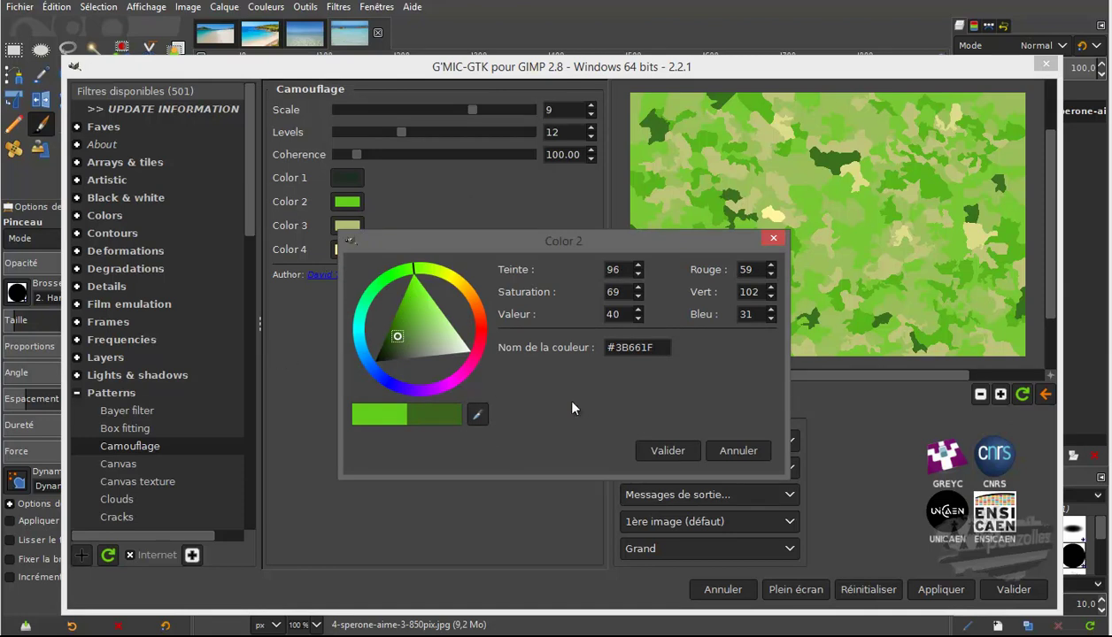
click(662, 447)
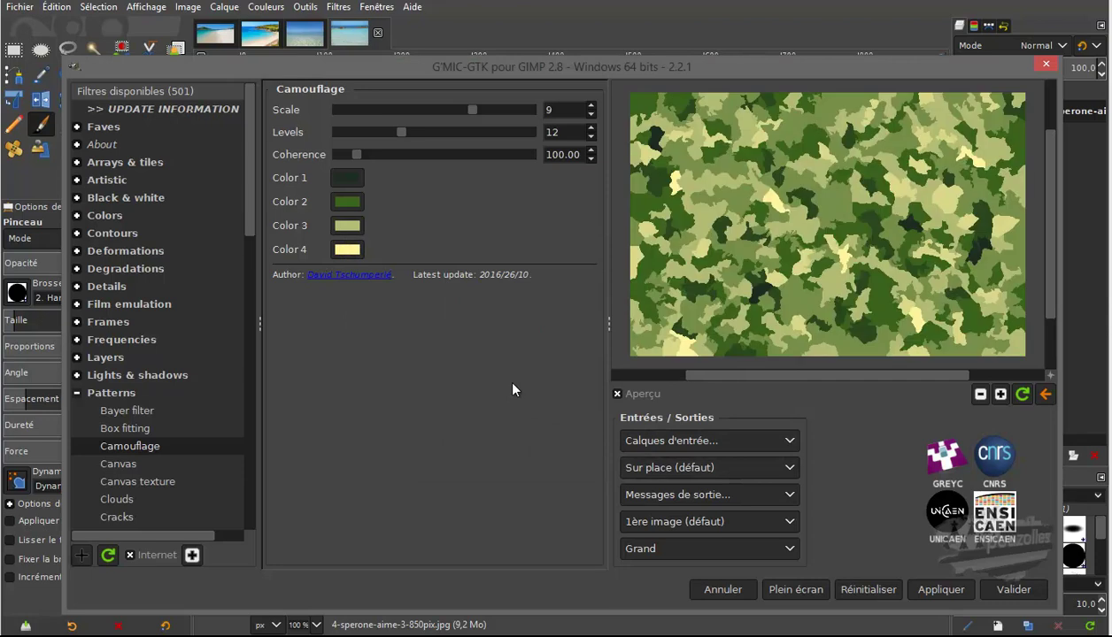
click(1042, 66)
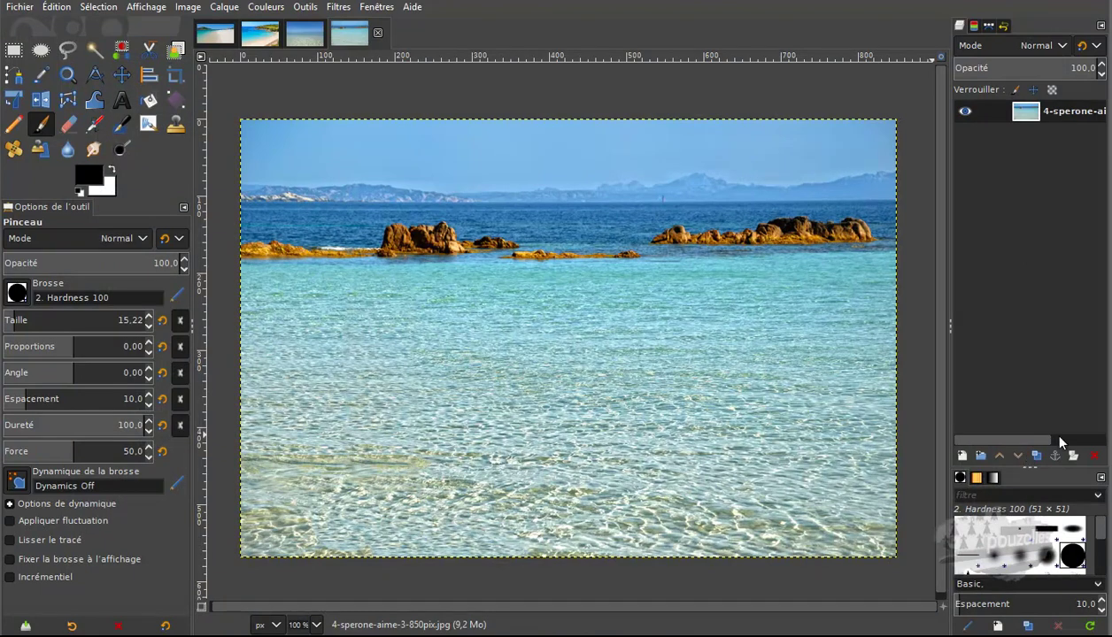
Enlarge the brush list by giving it more of the height shared with the layers list
drag(1067, 464, 1062, 279)
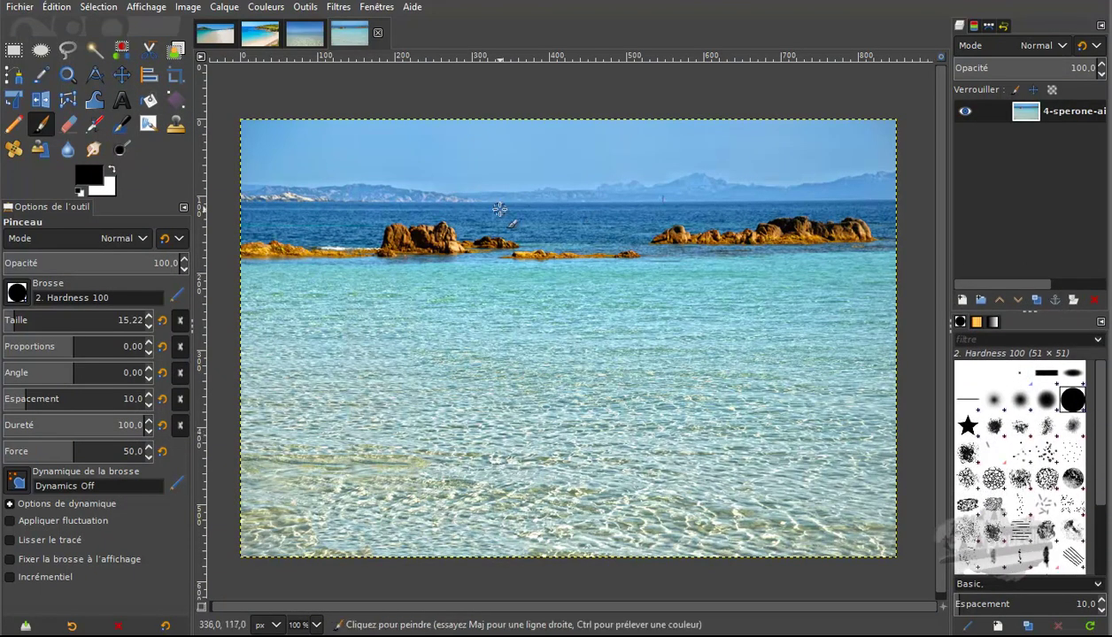